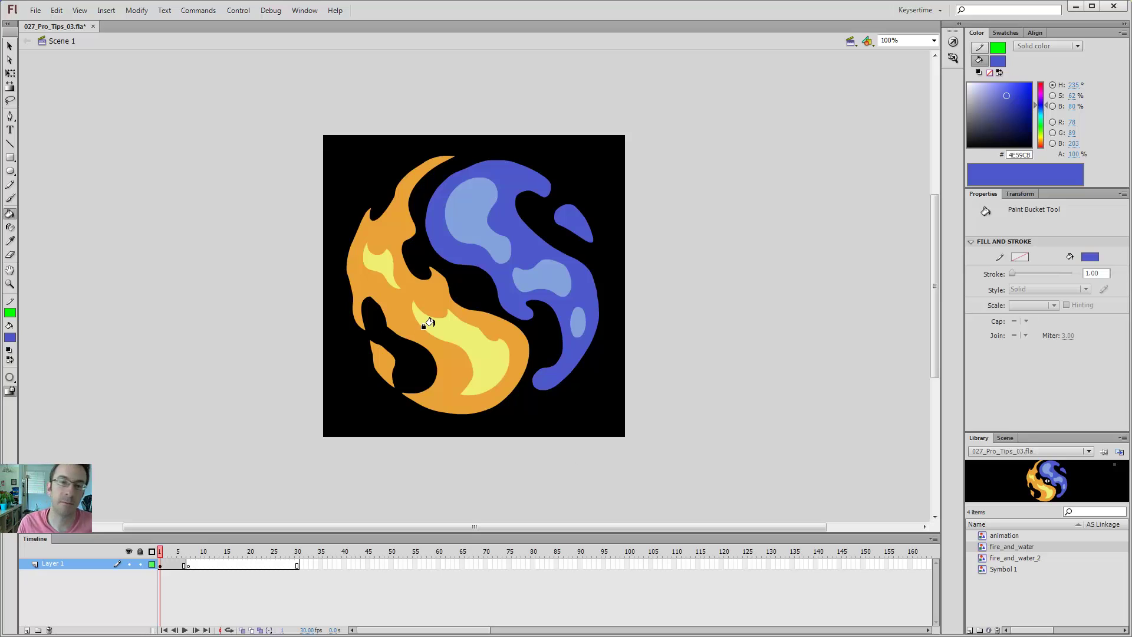
# Step: Brush blue strokes along the upper edge of the water shape to join it to the separate droplet, then reshape their inner edge
pyautogui.press('b')
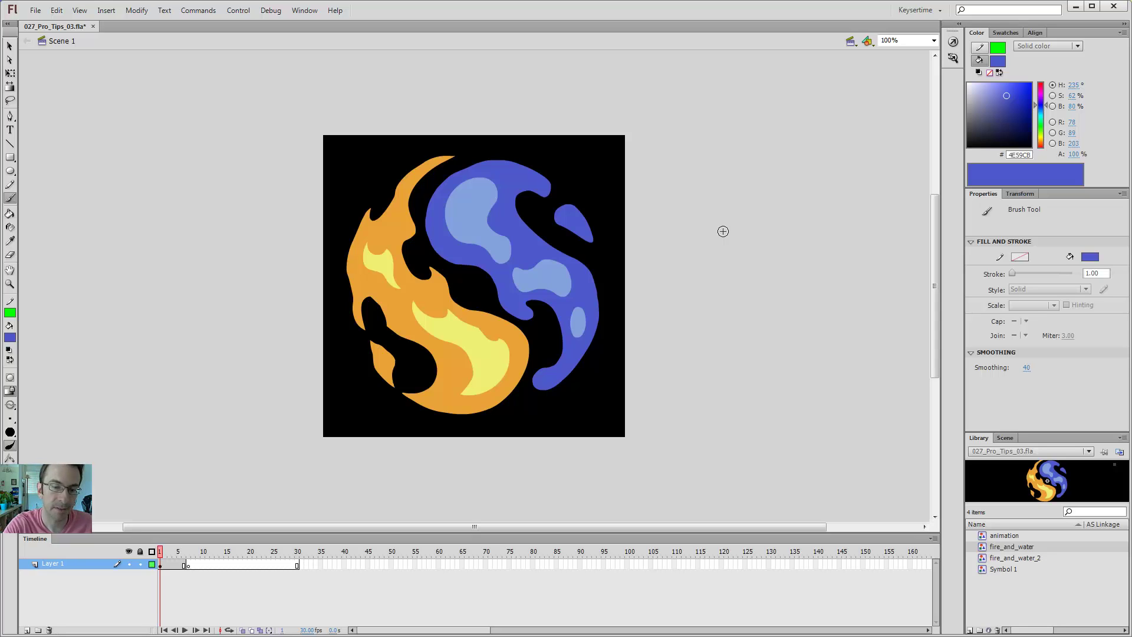
pyautogui.click(162, 553)
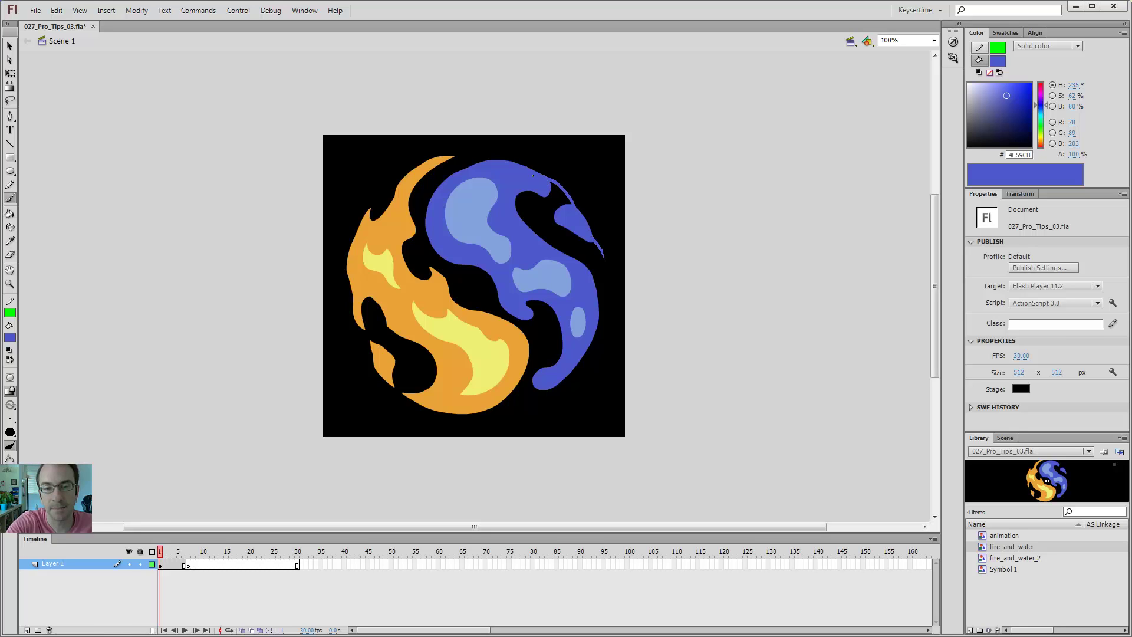
pyautogui.moveTo(523, 167); pyautogui.dragTo(521, 158)
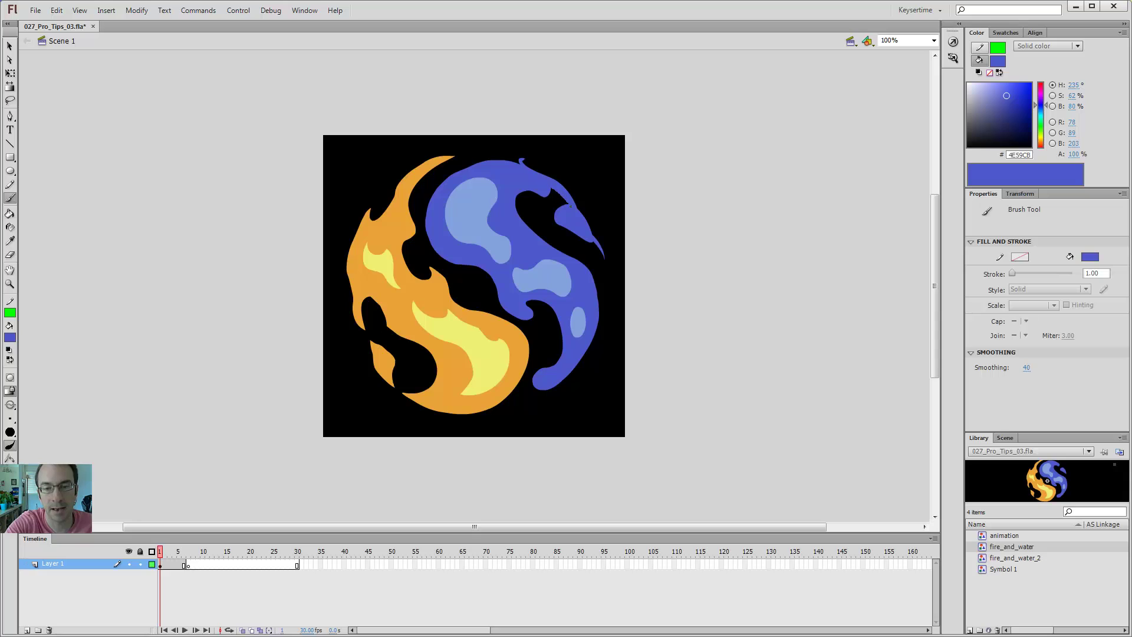
pyautogui.press('v')
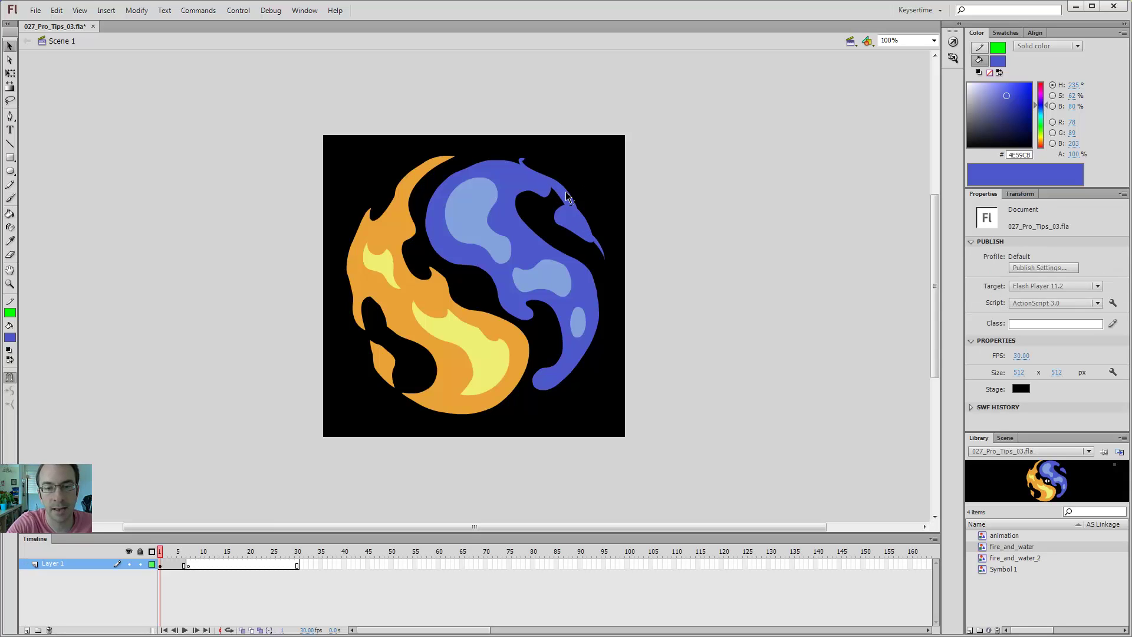
pyautogui.moveTo(559, 202)
pyautogui.mouseDown()
pyautogui.moveTo(554, 230)
pyautogui.moveTo(549, 204)
pyautogui.mouseUp()
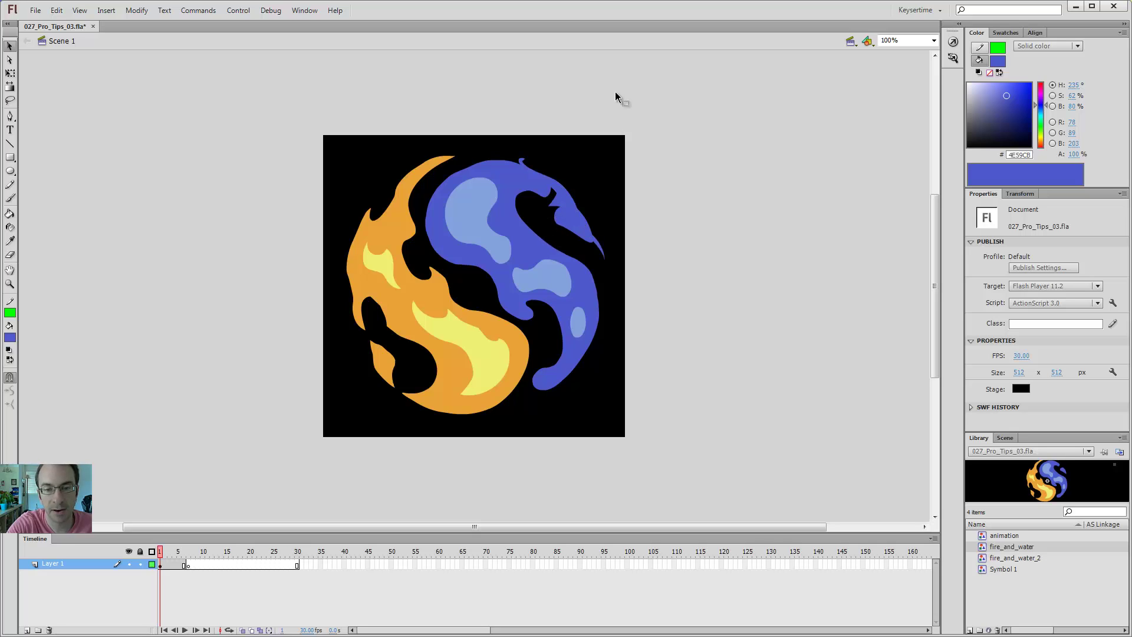
# Step: Pull in the pointed inner corner of the brushed blue shape between the water shape and the droplet
pyautogui.press('z')
pyautogui.click(559, 202)
pyautogui.click(476, 275)
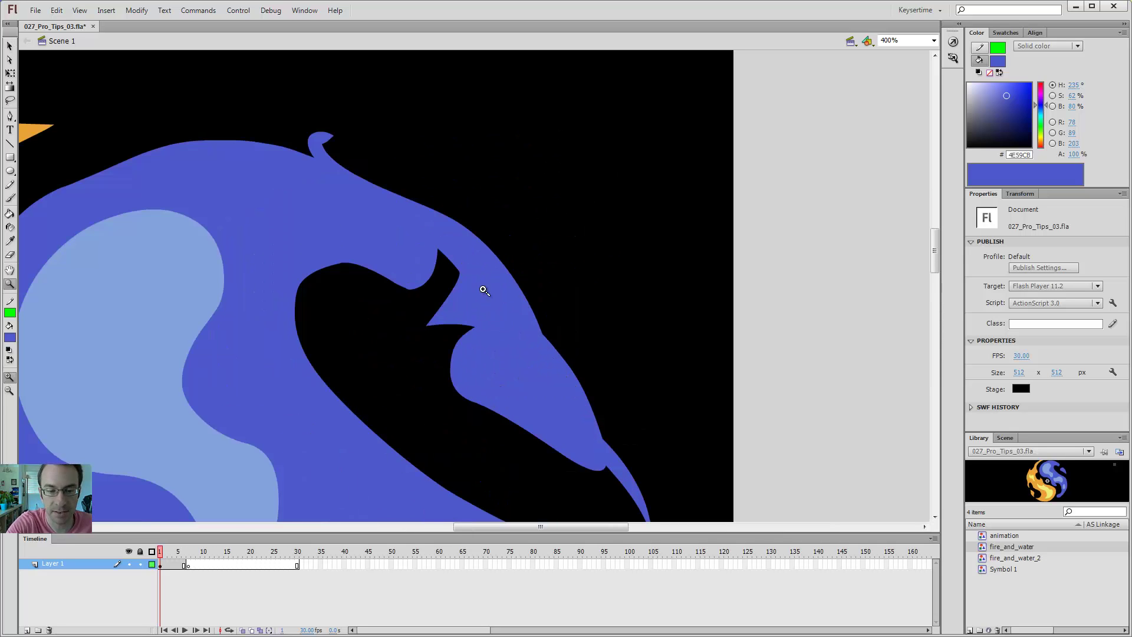
pyautogui.press('v')
pyautogui.moveTo(429, 323)
pyautogui.mouseDown()
pyautogui.moveTo(453, 306)
pyautogui.moveTo(461, 321)
pyautogui.moveTo(317, 144)
pyautogui.moveTo(470, 263)
pyautogui.moveTo(584, 448)
pyautogui.moveTo(443, 309)
pyautogui.mouseUp()
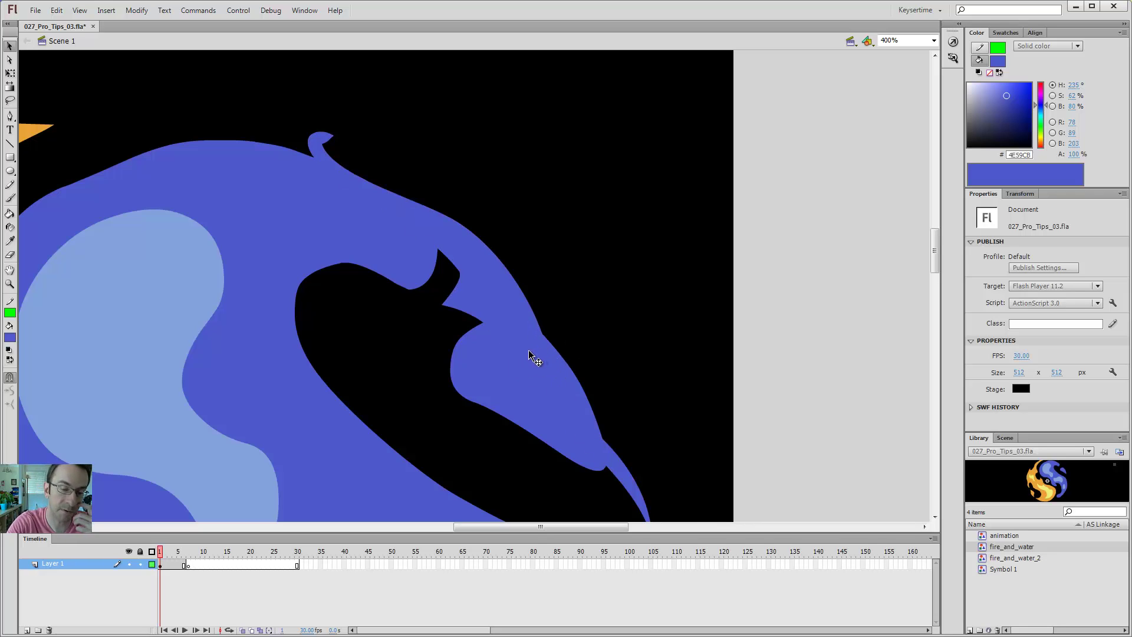
# Step: Select the loose brushed shape and the fire_and_water instance in turn to compare what each contains
pyautogui.click(413, 275)
pyautogui.hotkey('ctrl', 'b')
pyautogui.click(481, 278)
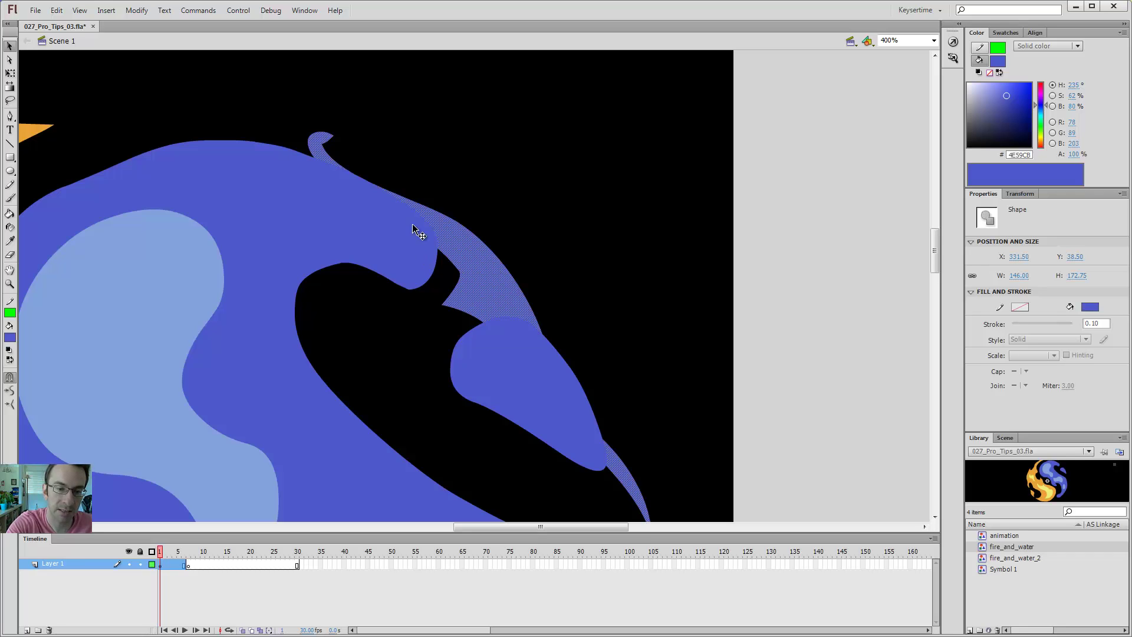
pyautogui.hotkey('ctrl', 'z')
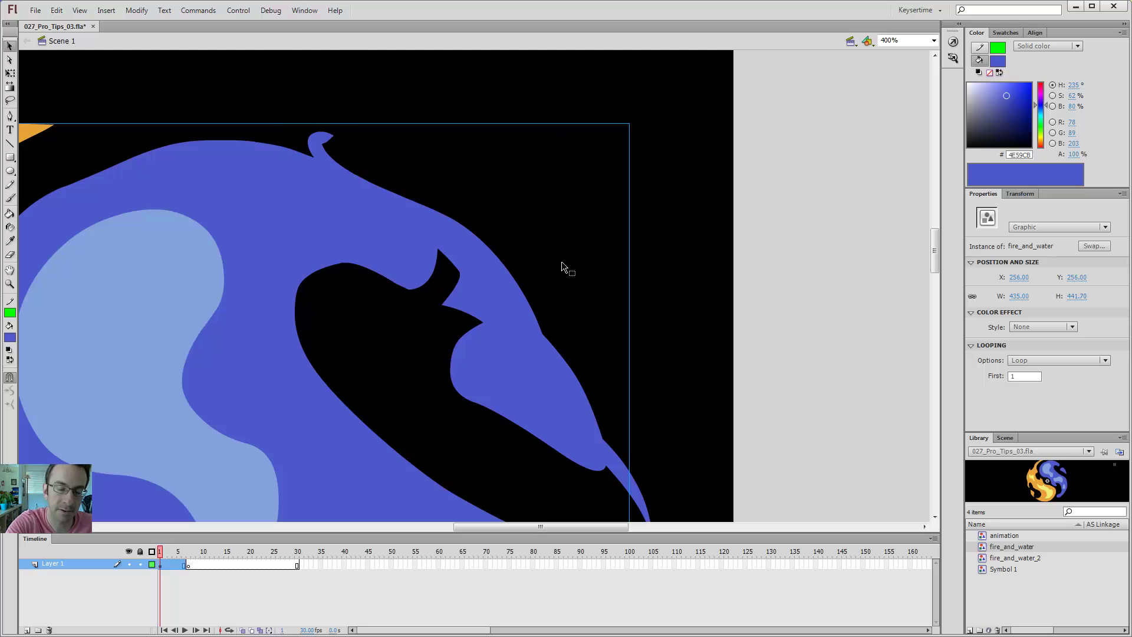
pyautogui.hotkey('ctrl', '-')
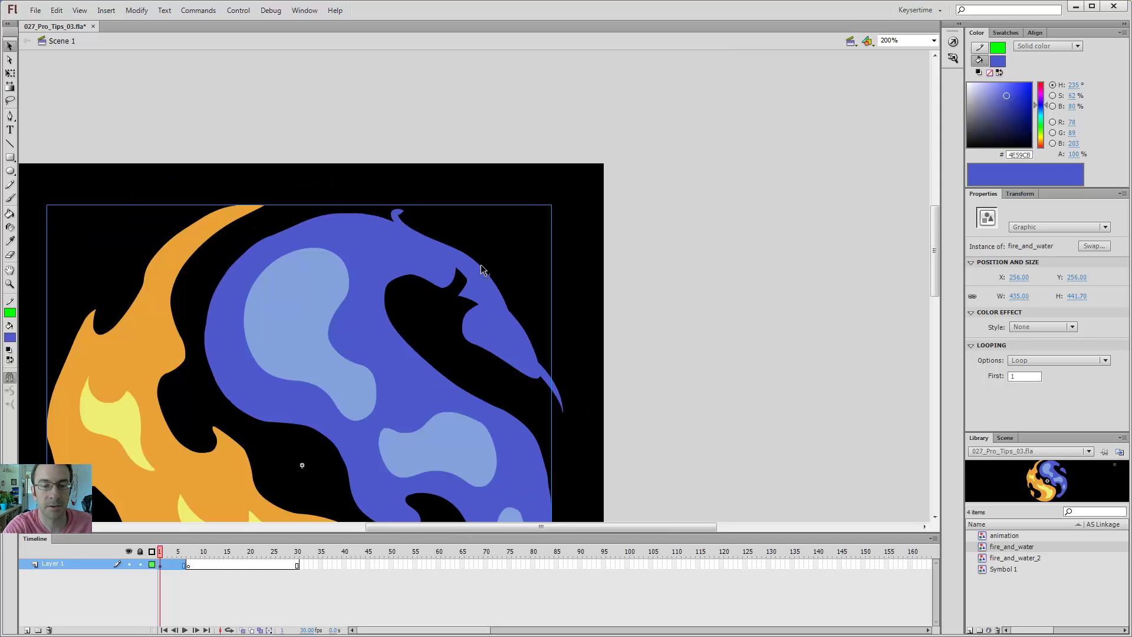
# Step: Copy the loose brushed shape and paste it inside the fire_and_water symbol on frame 1 of Layer 3, roughly over the original
pyautogui.hotkey('ctrl', 'y')
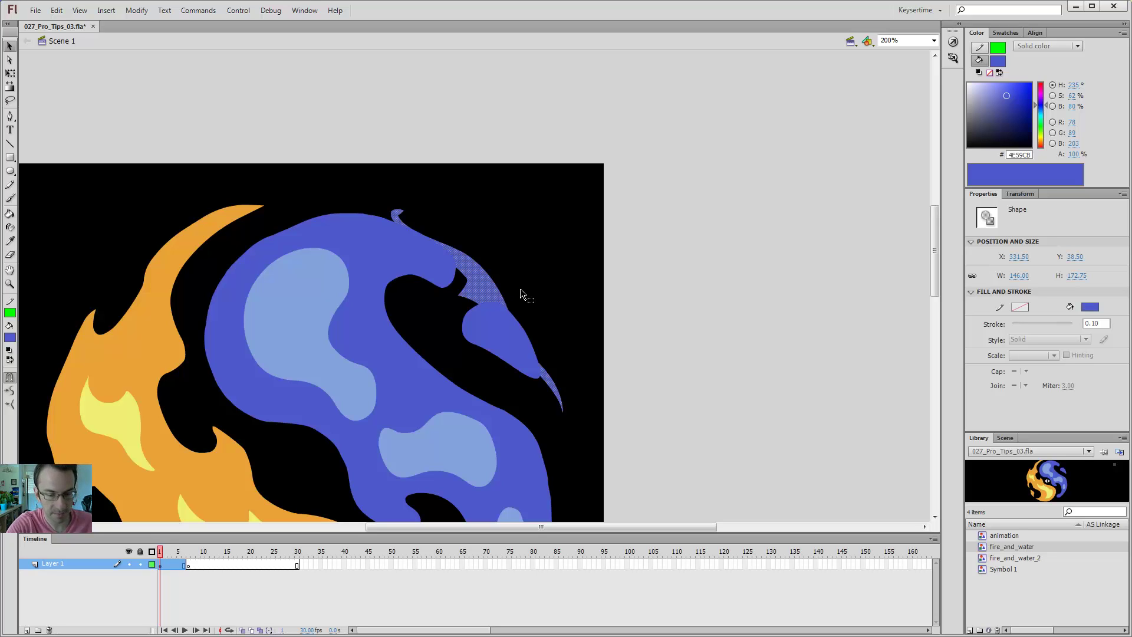
pyautogui.hotkey('ctrl', 'z')
pyautogui.doubleClick(500, 318)
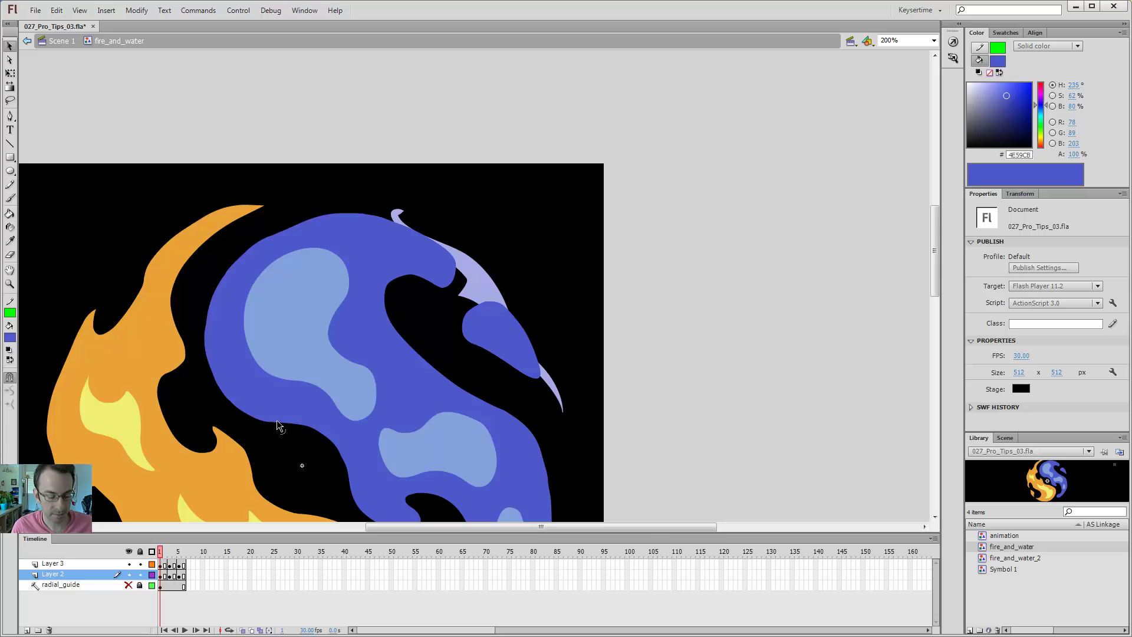
pyautogui.click(448, 275)
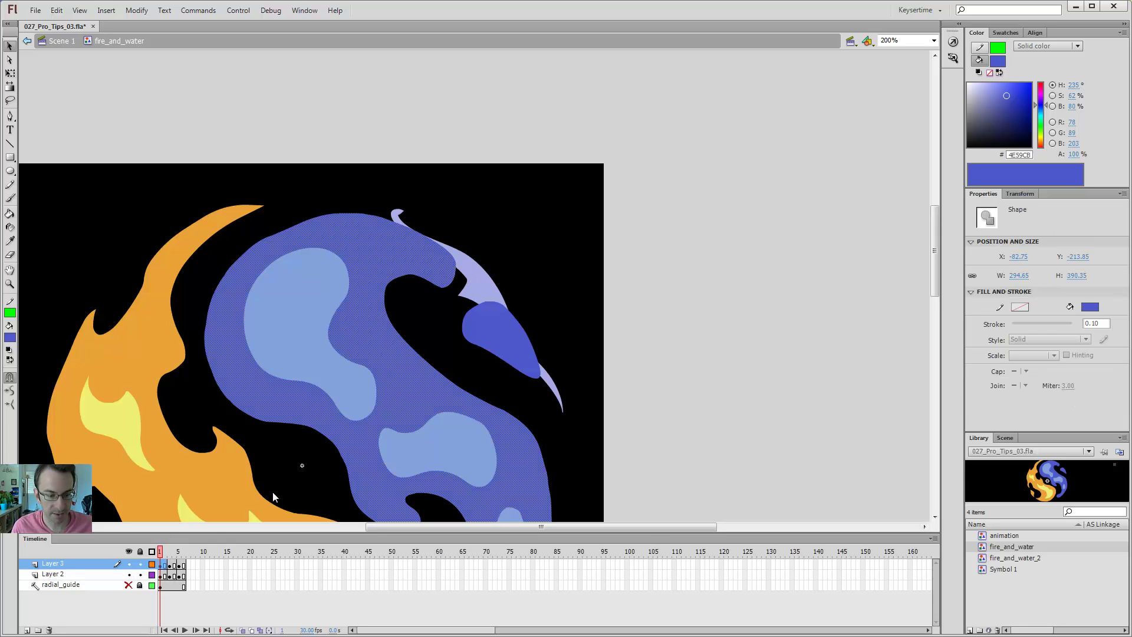
pyautogui.click(509, 235)
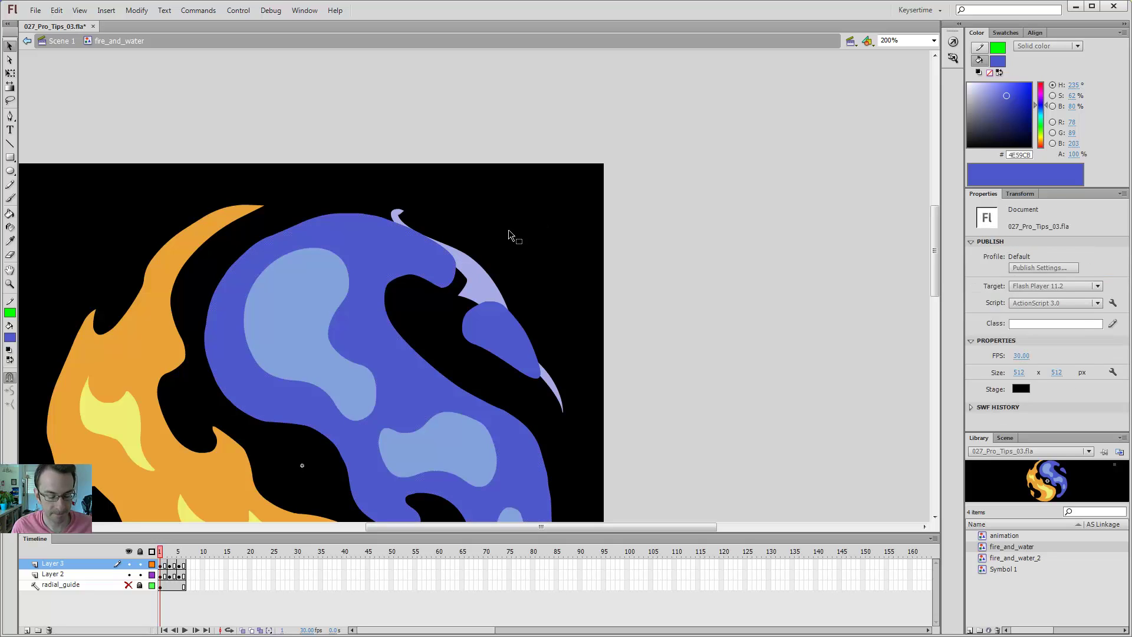
pyautogui.hotkey('ctrl', 'v')
pyautogui.moveTo(469, 264); pyautogui.dragTo(472, 295)
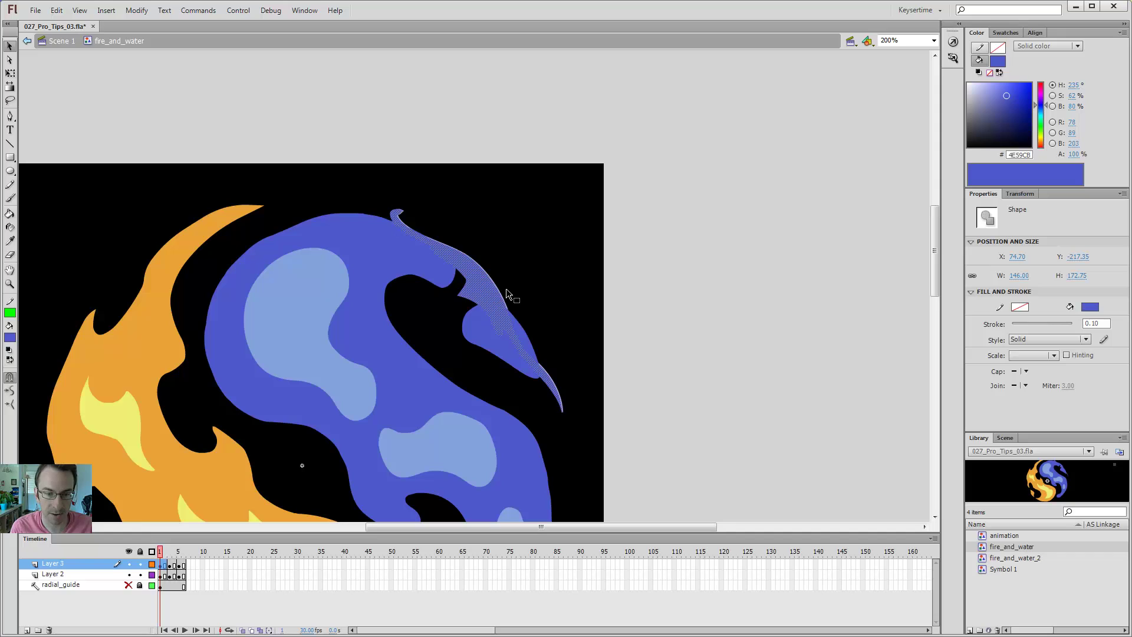
# Step: Nudge the pasted shape into alignment with the faded original, at X 75.45 and Y -217.50
pyautogui.press('Right')
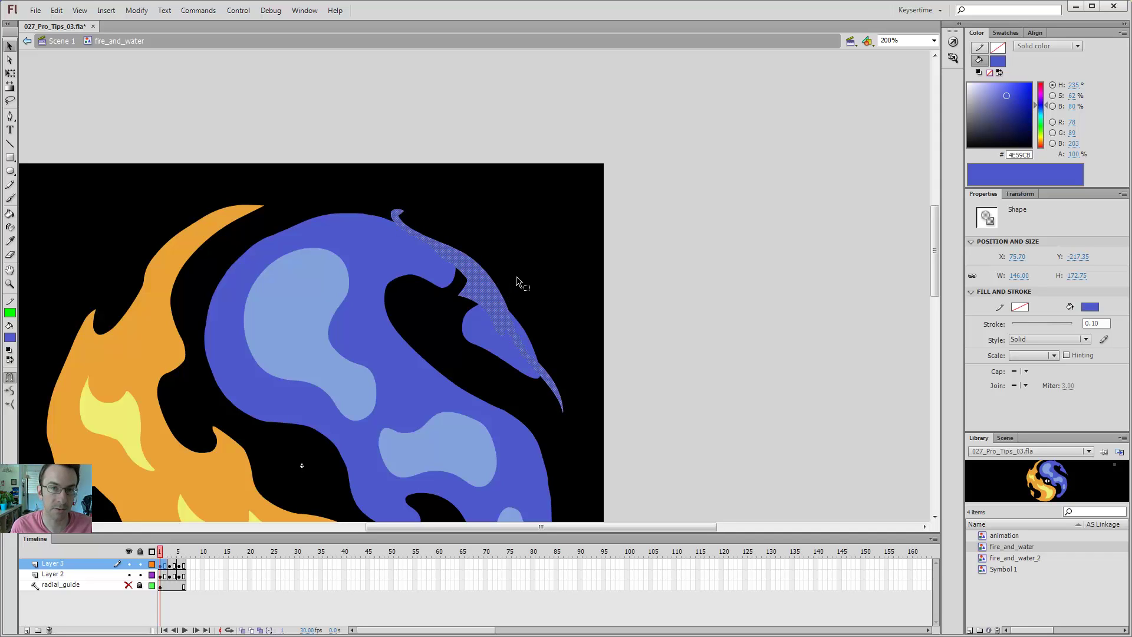
pyautogui.press('z')
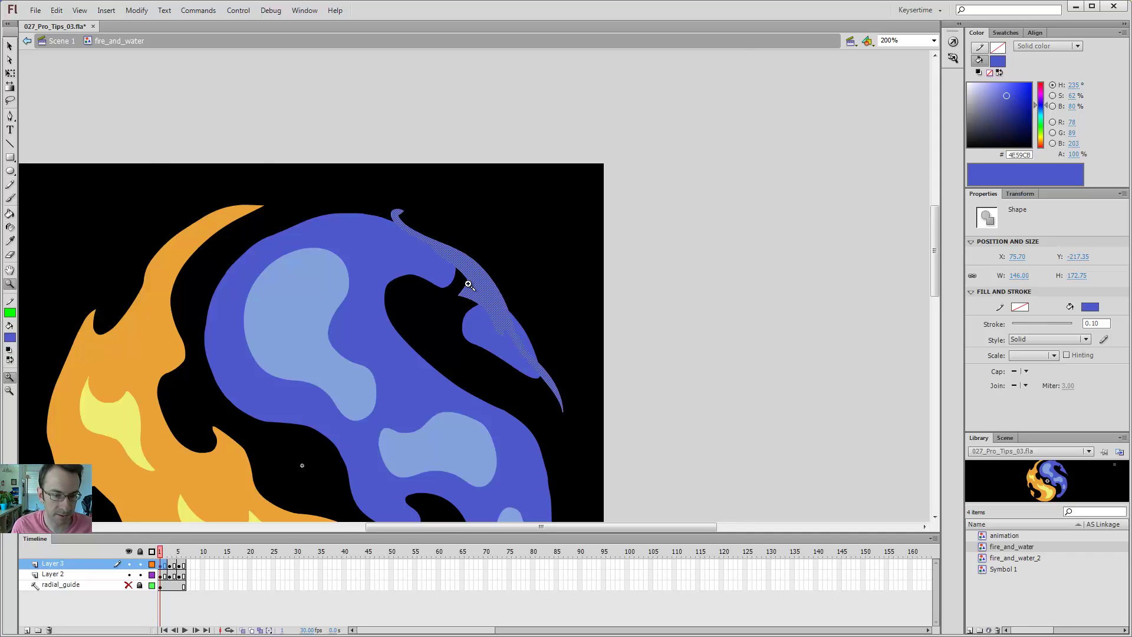
pyautogui.click(471, 283)
pyautogui.click(468, 307)
pyautogui.click(480, 283)
pyautogui.click(463, 264)
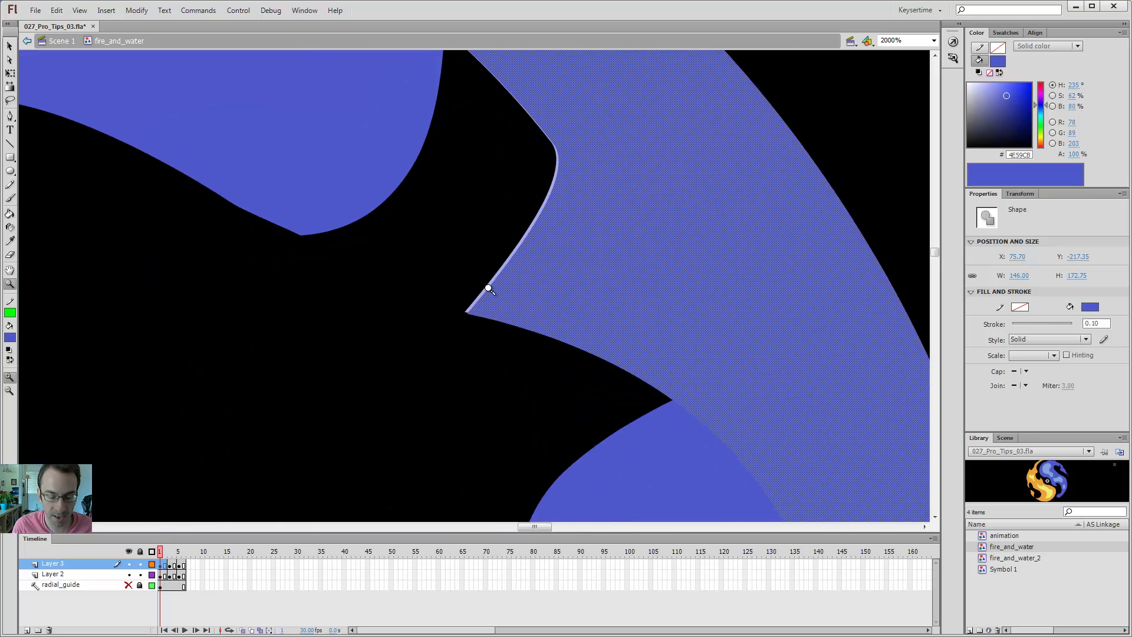
pyautogui.press('Left')
pyautogui.press('Left')
pyautogui.press('Left')
pyautogui.press('Left')
pyautogui.press('Left')
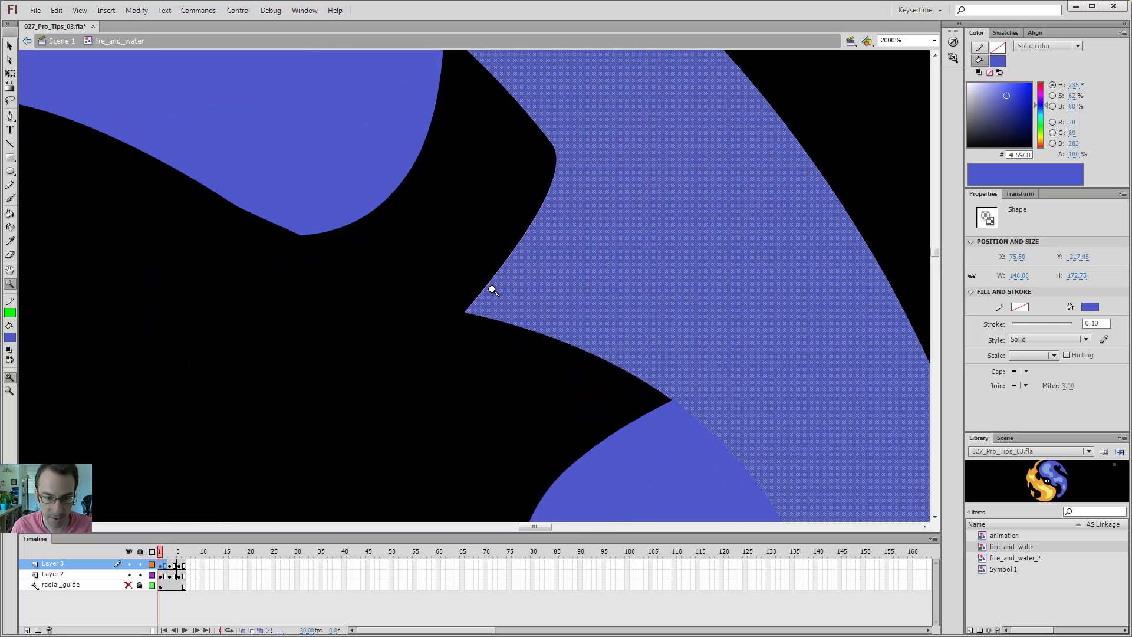
pyautogui.press('Up')
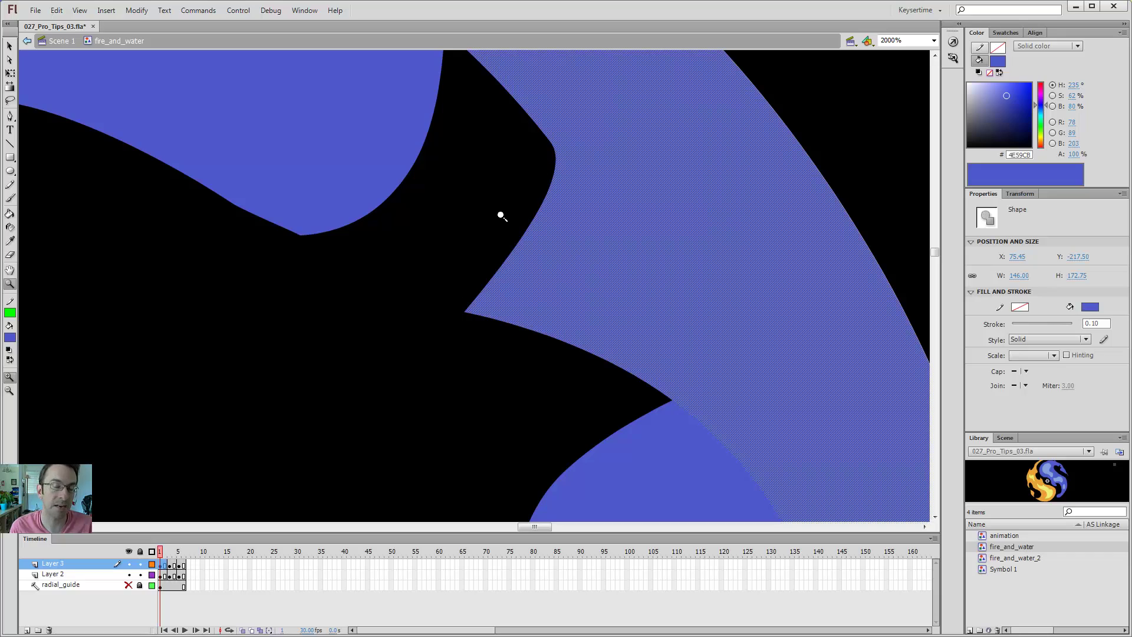
# Step: Move the pasted shape away from the faded original to compare them, and undo the paste
pyautogui.press('v')
pyautogui.moveTo(497, 305); pyautogui.dragTo(623, 245)
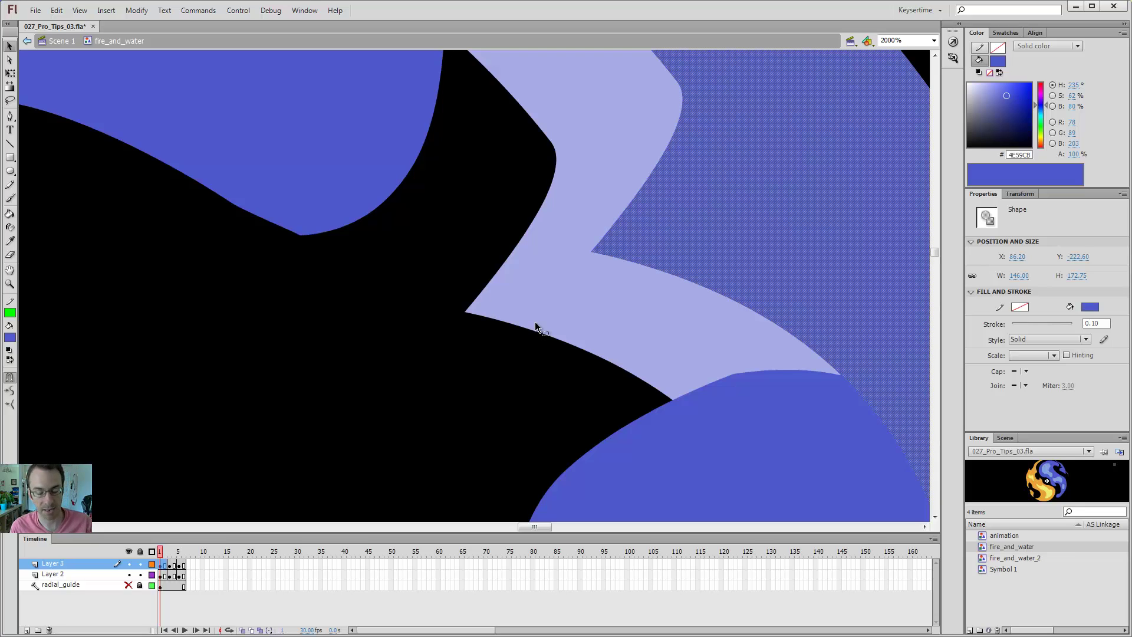
pyautogui.moveTo(749, 215); pyautogui.dragTo(618, 268)
pyautogui.hotkey('ctrl', 'z')
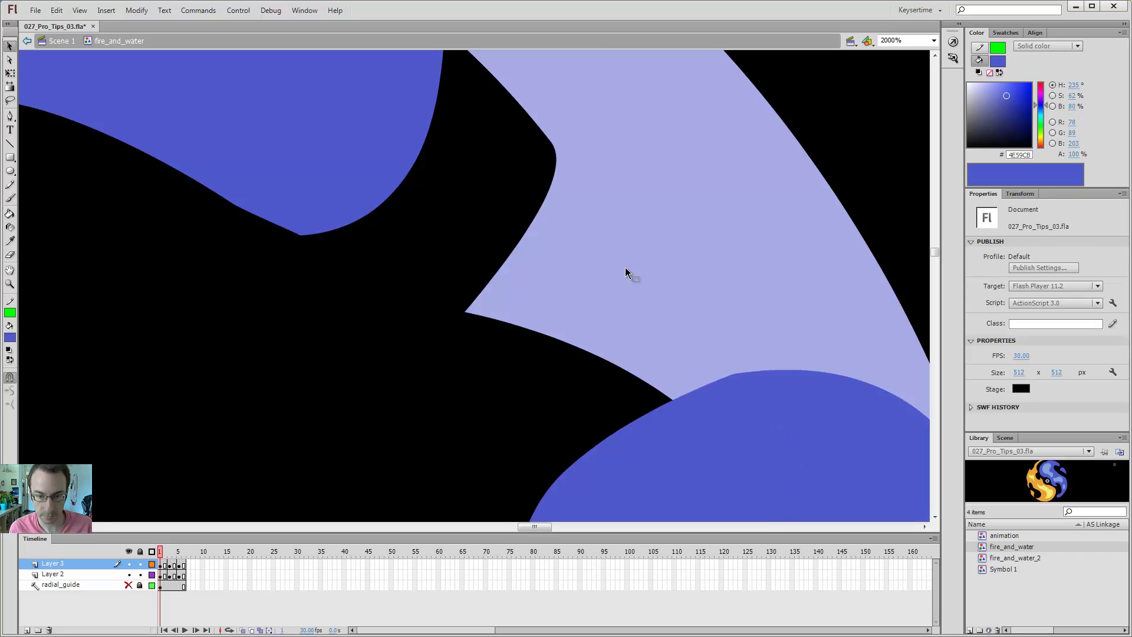
# Step: Return to Scene 1 and delete the loose brushed blue shape behind the symbol
pyautogui.hotkey('ctrl', 'e')
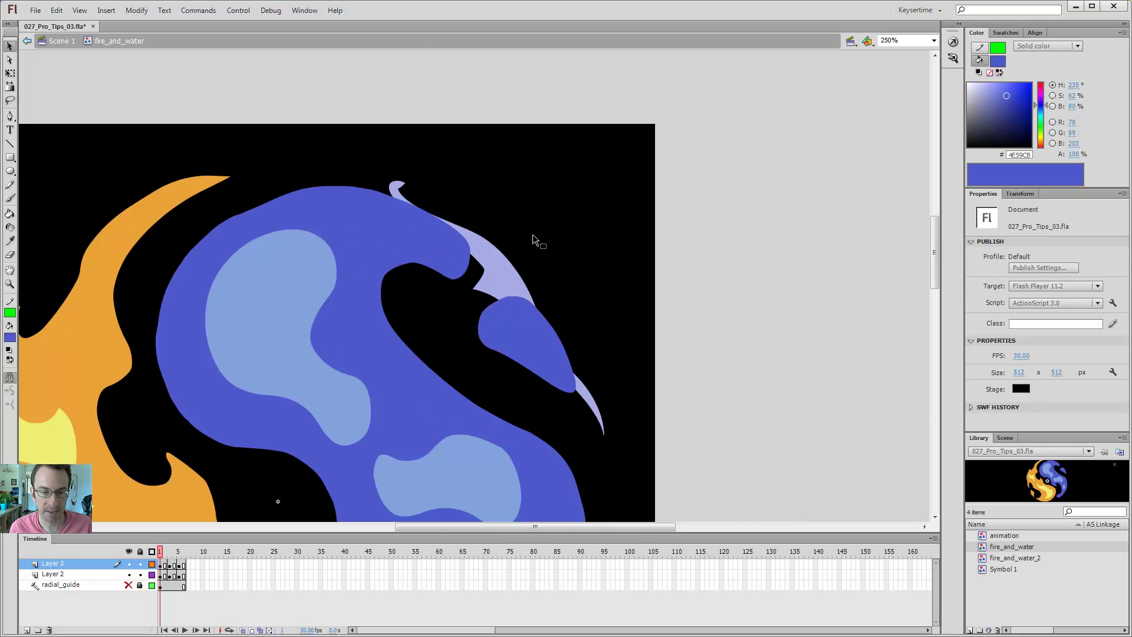
pyautogui.click(505, 266)
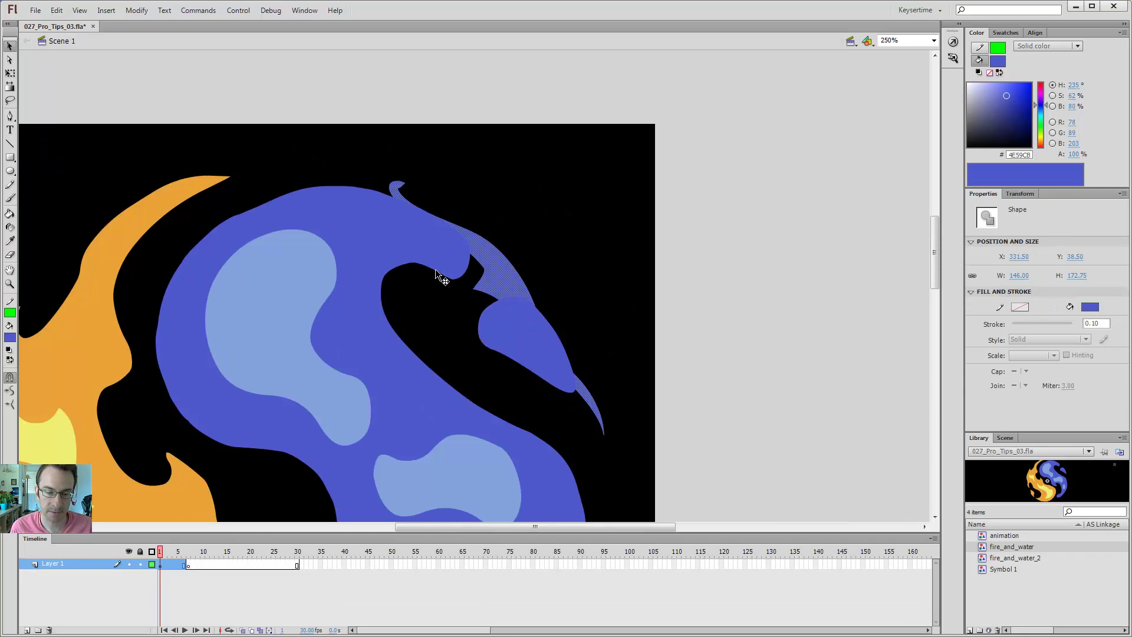
pyautogui.press('Delete')
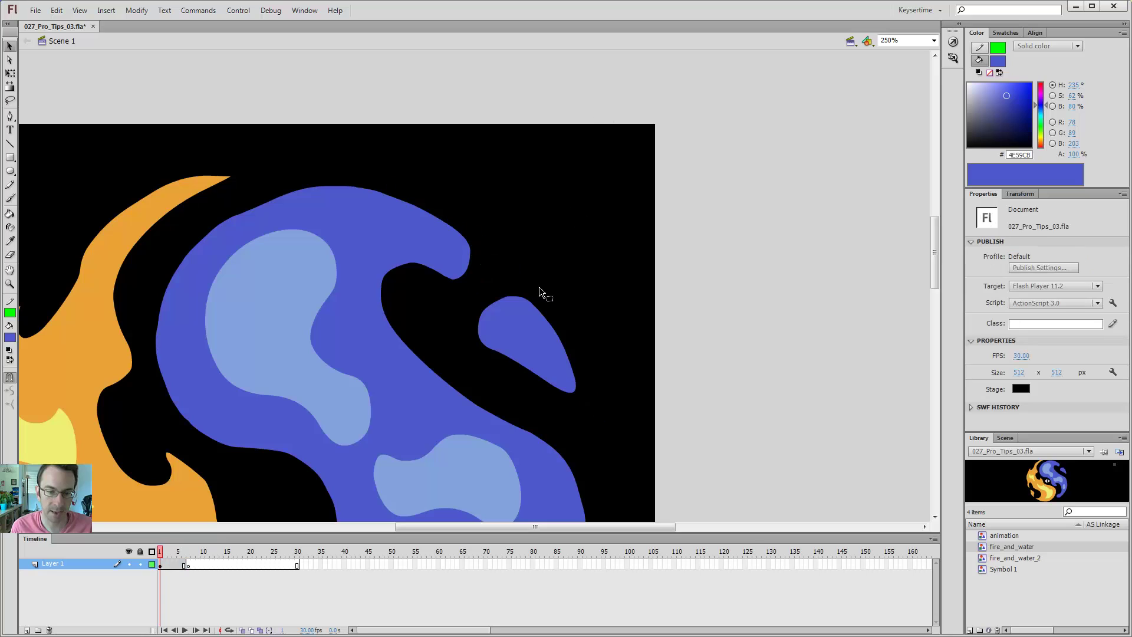
# Step: Open the fire_and_water symbol for editing in place and smooth the water shape's inner edge facing the flame with the Eraser
pyautogui.click(528, 319)
pyautogui.doubleClick(529, 319)
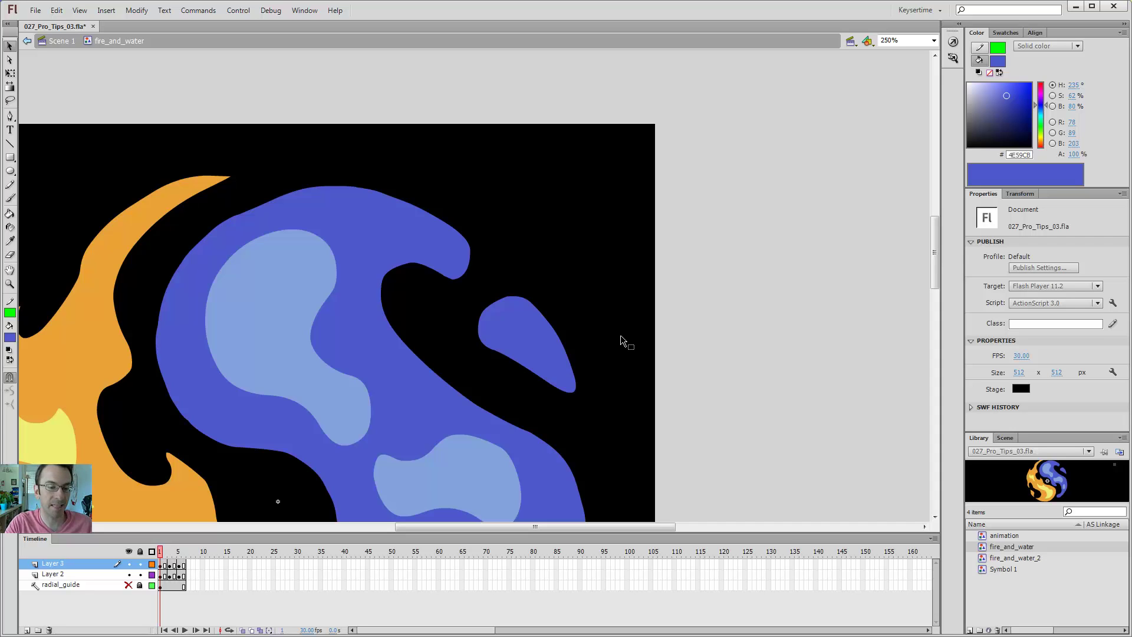
pyautogui.moveTo(493, 324); pyautogui.dragTo(589, 218)
pyautogui.press('b')
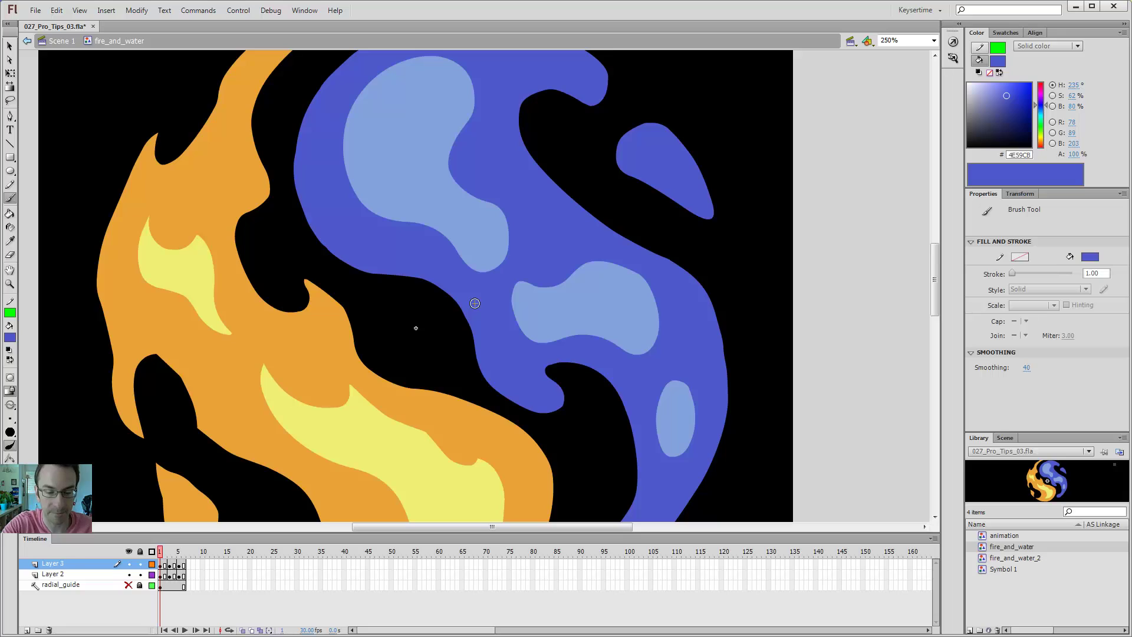
pyautogui.press('e')
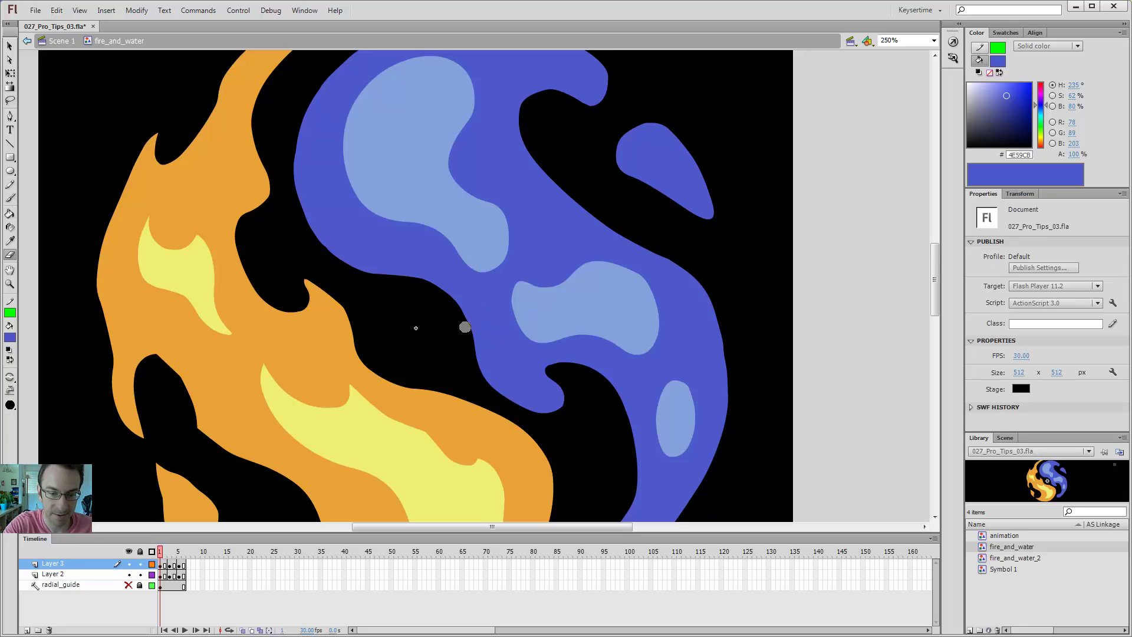
pyautogui.moveTo(466, 334); pyautogui.dragTo(442, 293)
pyautogui.press('b')
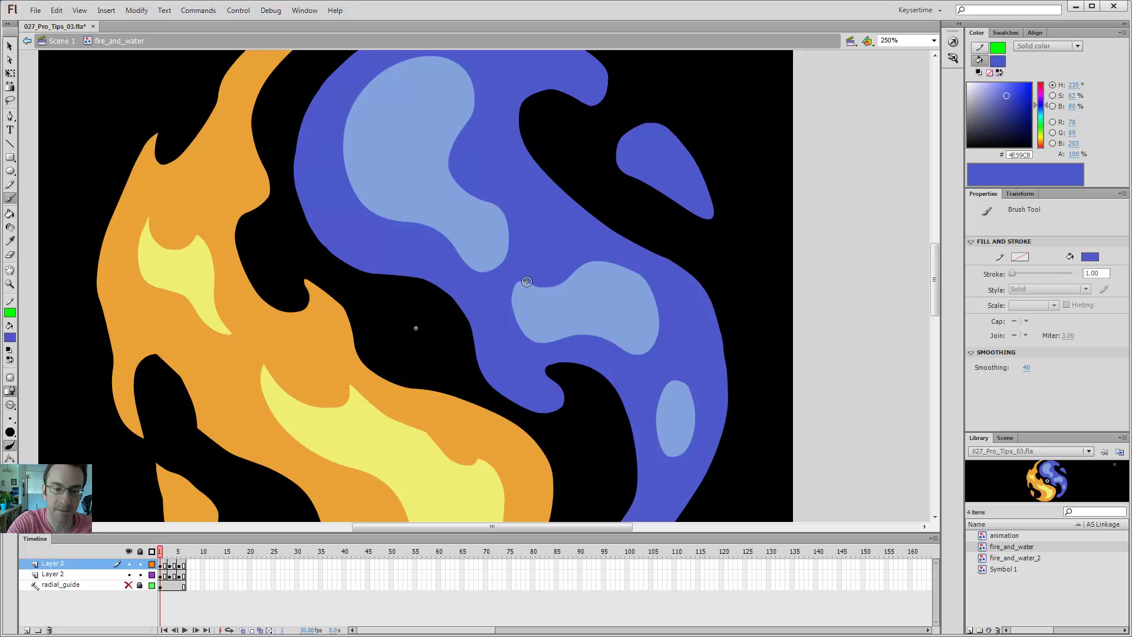
# Step: Sample the flame's orange fill (E9A235) and smooth the flame's inner edge above the large yellow highlight with the Eraser
pyautogui.moveTo(453, 367); pyautogui.dragTo(495, 296)
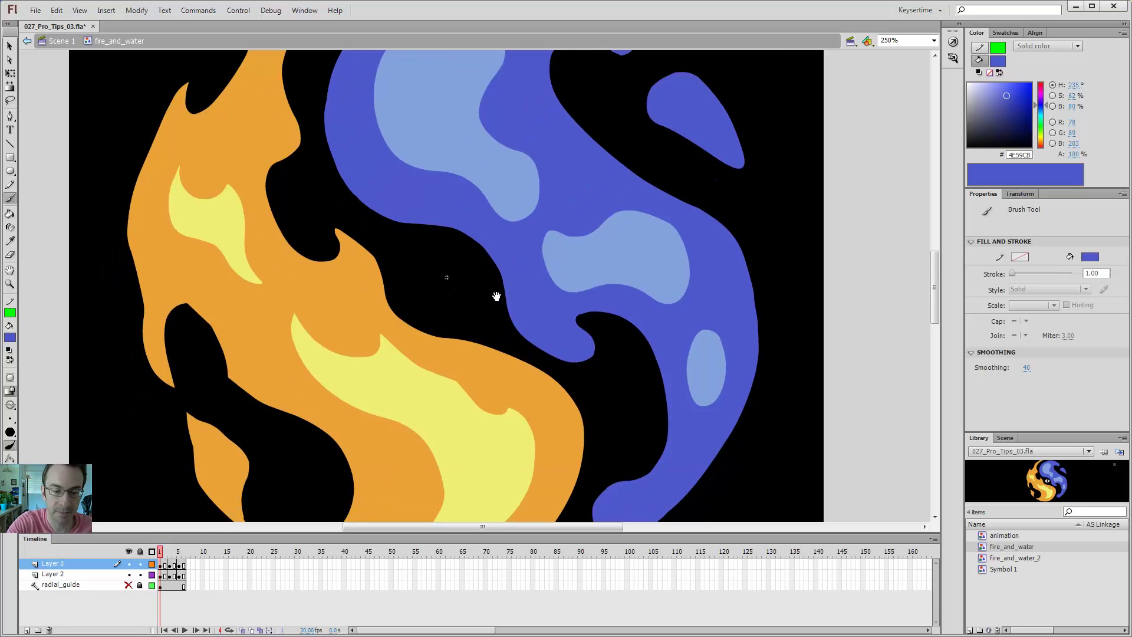
pyautogui.press('i')
pyautogui.click(491, 353)
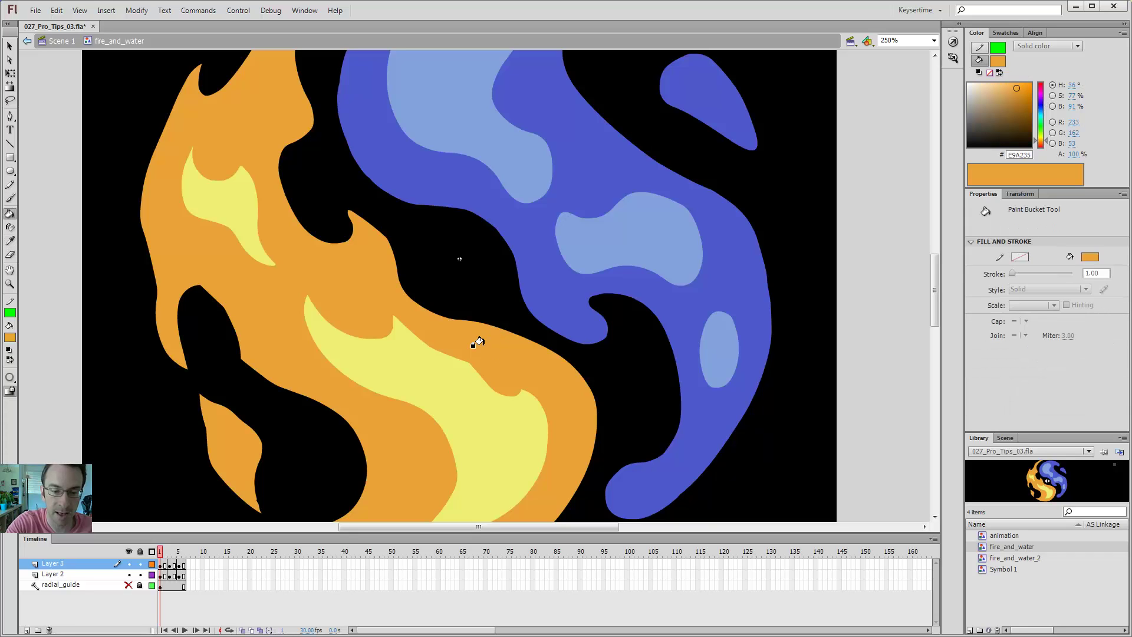
pyautogui.press('e')
pyautogui.moveTo(458, 314)
pyautogui.mouseDown()
pyautogui.moveTo(518, 323)
pyautogui.moveTo(441, 309)
pyautogui.mouseUp()
pyautogui.press('b')
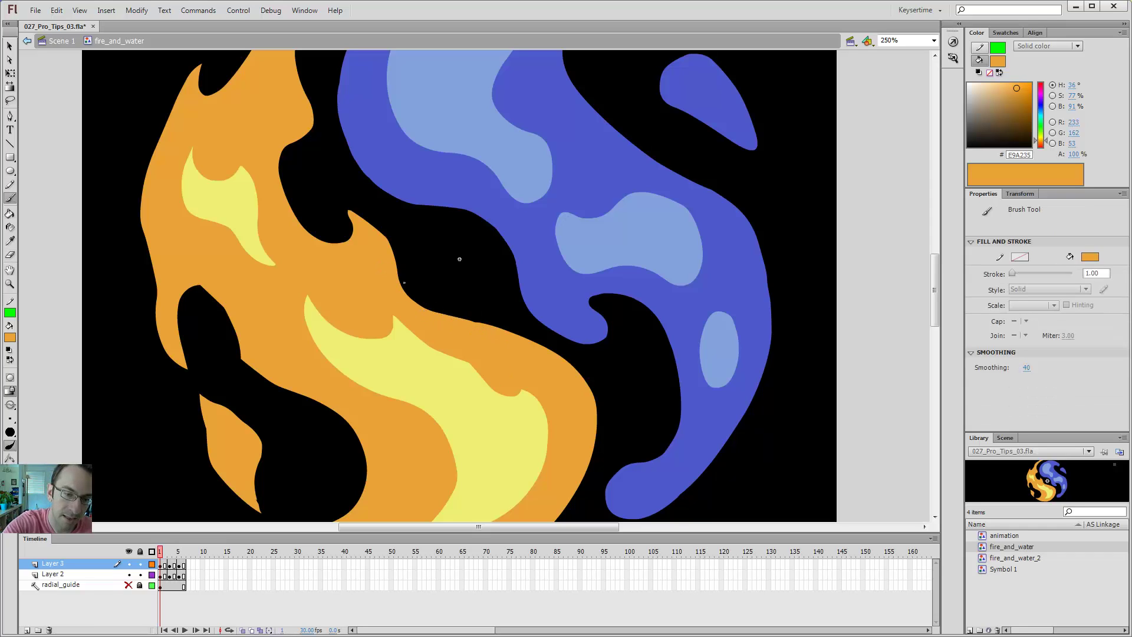
# Step: Reshape the small curled flame tip facing the water, alternating between orange Brush strokes and the Eraser
pyautogui.press('e')
pyautogui.moveTo(347, 230); pyautogui.dragTo(321, 191)
pyautogui.press('b')
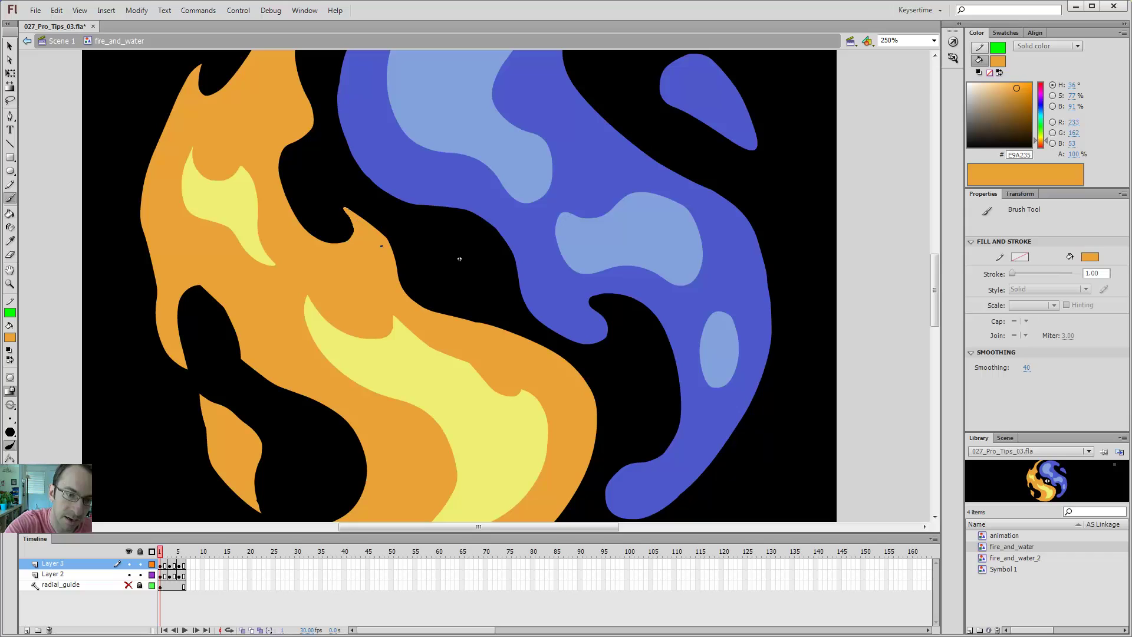
pyautogui.press('e')
pyautogui.moveTo(355, 210); pyautogui.dragTo(327, 194)
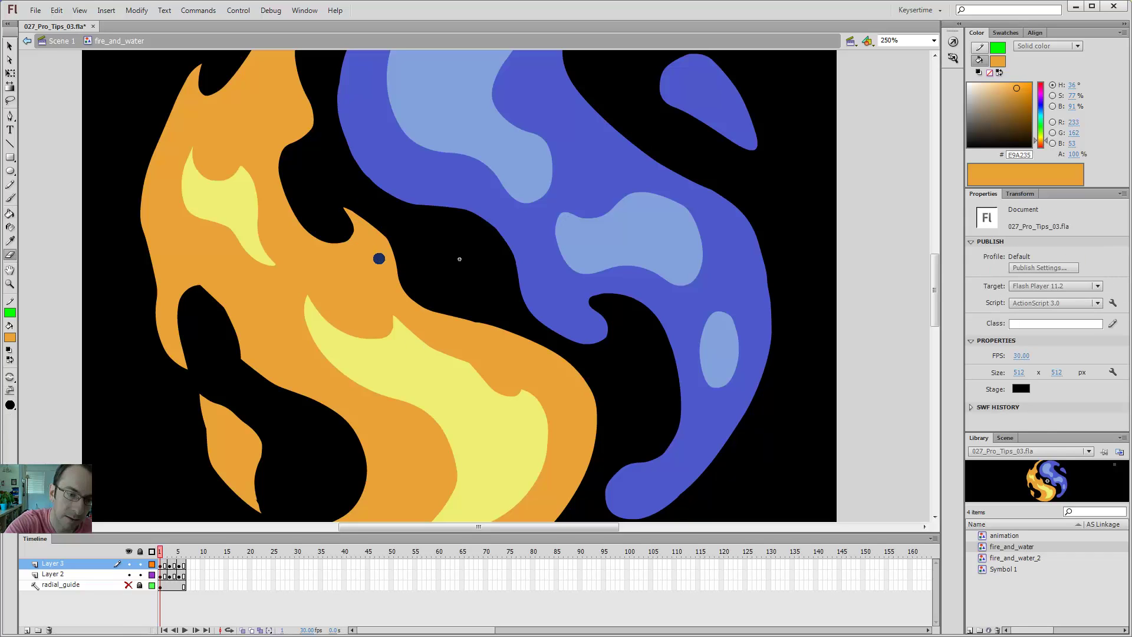
pyautogui.press('b')
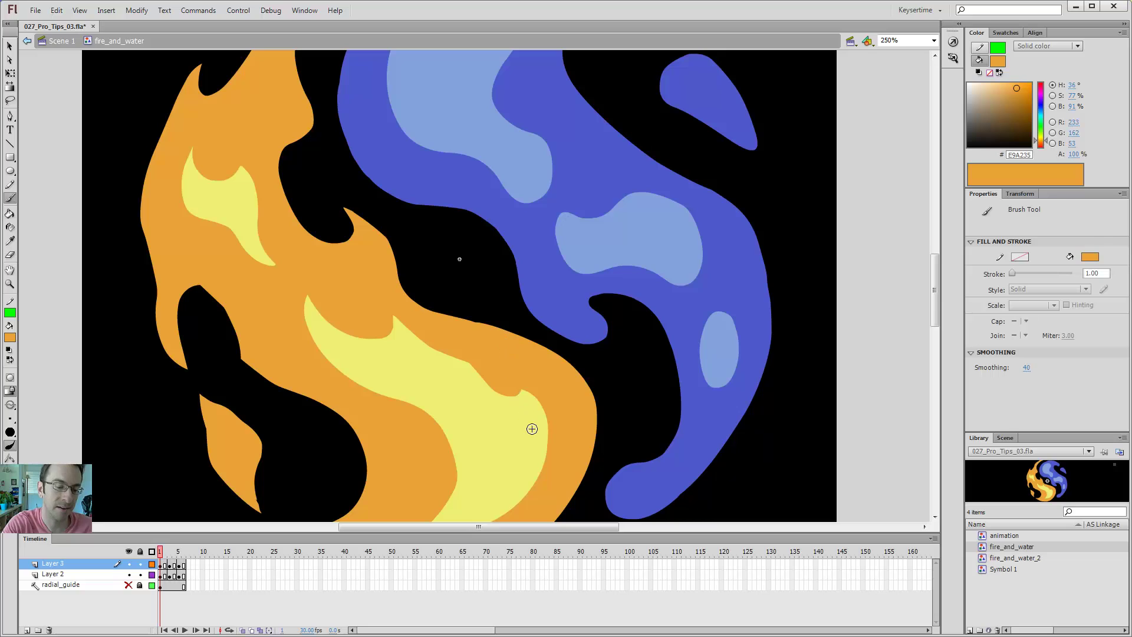
# Step: Adjust the small kink in the flame's inner edge above the large yellow highlight with the Selection tool
pyautogui.press('v')
pyautogui.hotkey('ctrl', '=')
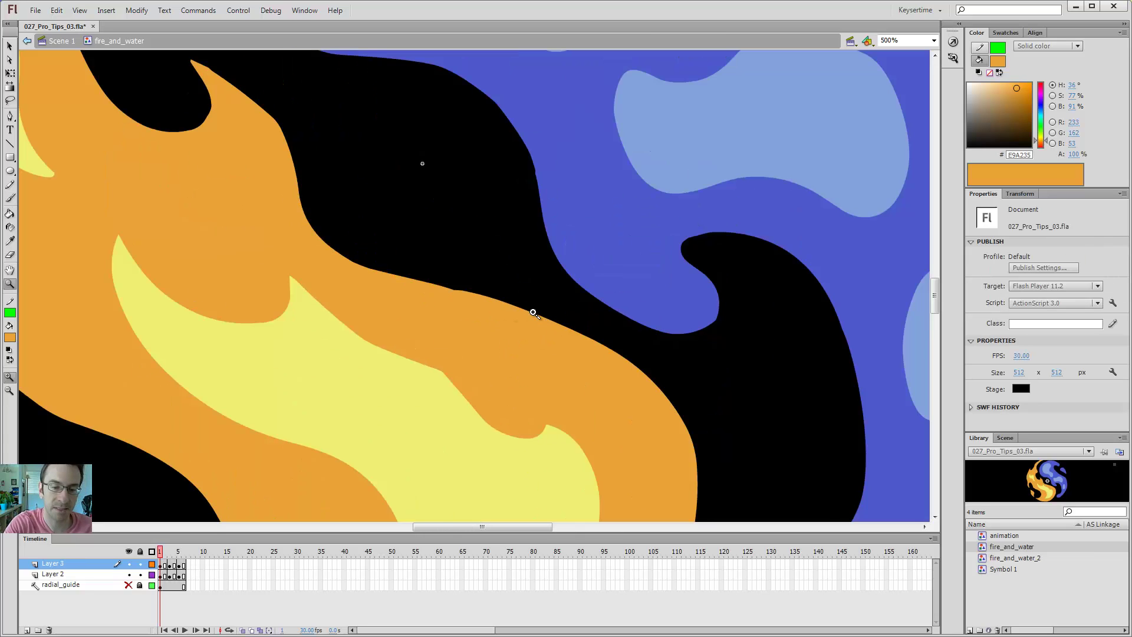
pyautogui.moveTo(474, 291); pyautogui.dragTo(271, 127)
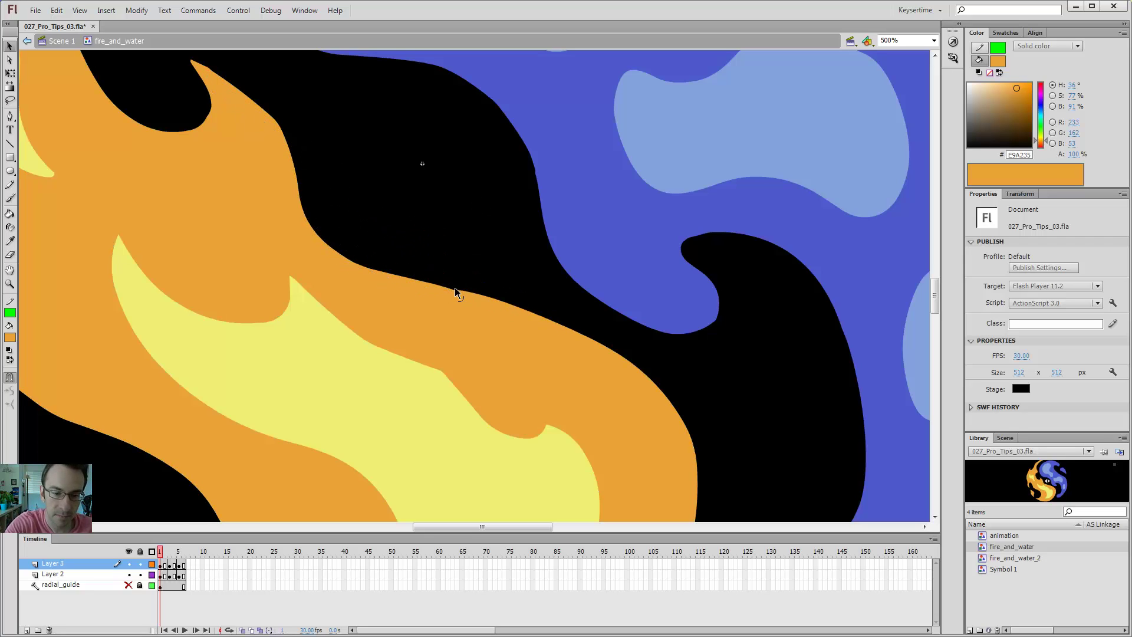
pyautogui.moveTo(455, 288)
pyautogui.mouseDown()
pyautogui.moveTo(449, 239)
pyautogui.moveTo(463, 295)
pyautogui.mouseUp()
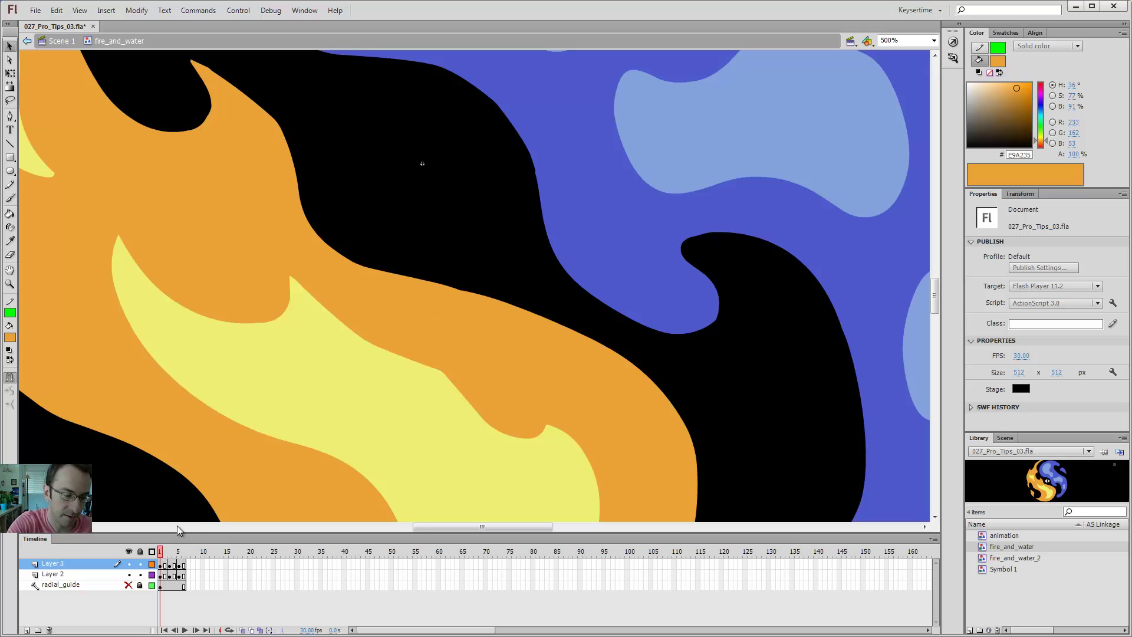
# Step: Display Layer 3 and Layer 2 as outlines to examine which layer holds each brushed flame shape
pyautogui.click(151, 564)
pyautogui.click(151, 574)
pyautogui.hotkey('ctrl', '-')
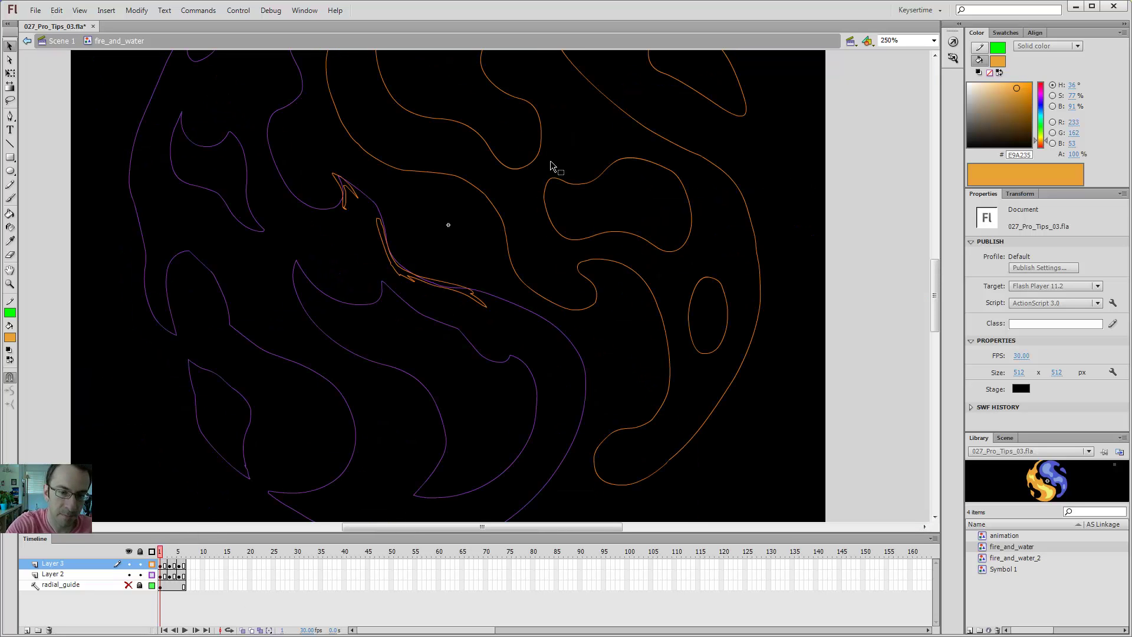
pyautogui.moveTo(503, 242); pyautogui.dragTo(500, 366)
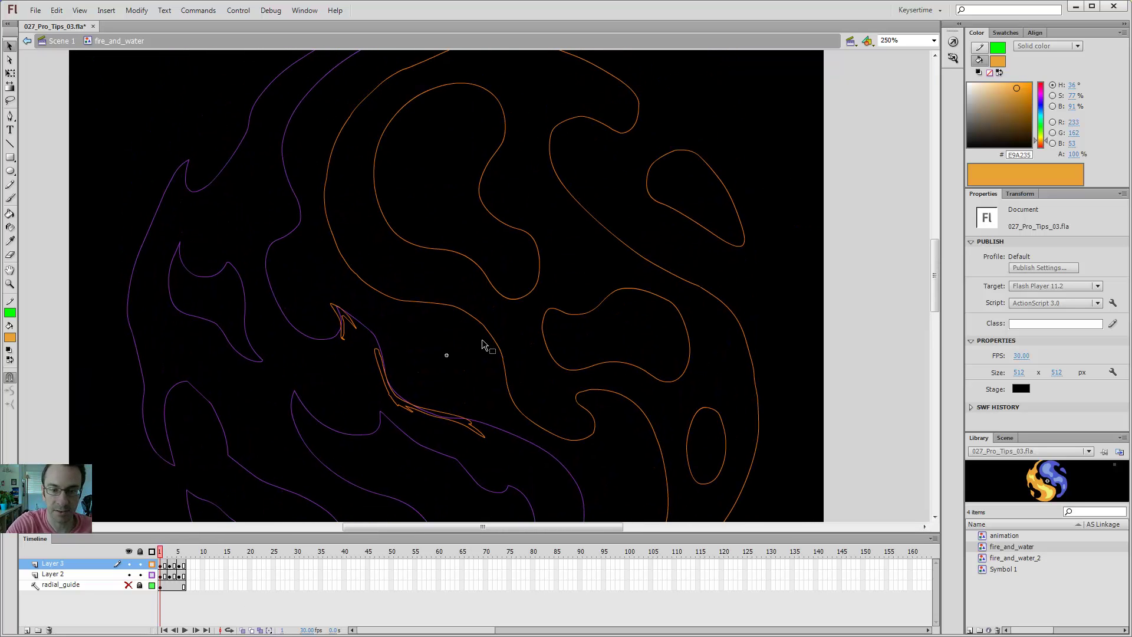
pyautogui.moveTo(361, 397); pyautogui.dragTo(393, 341)
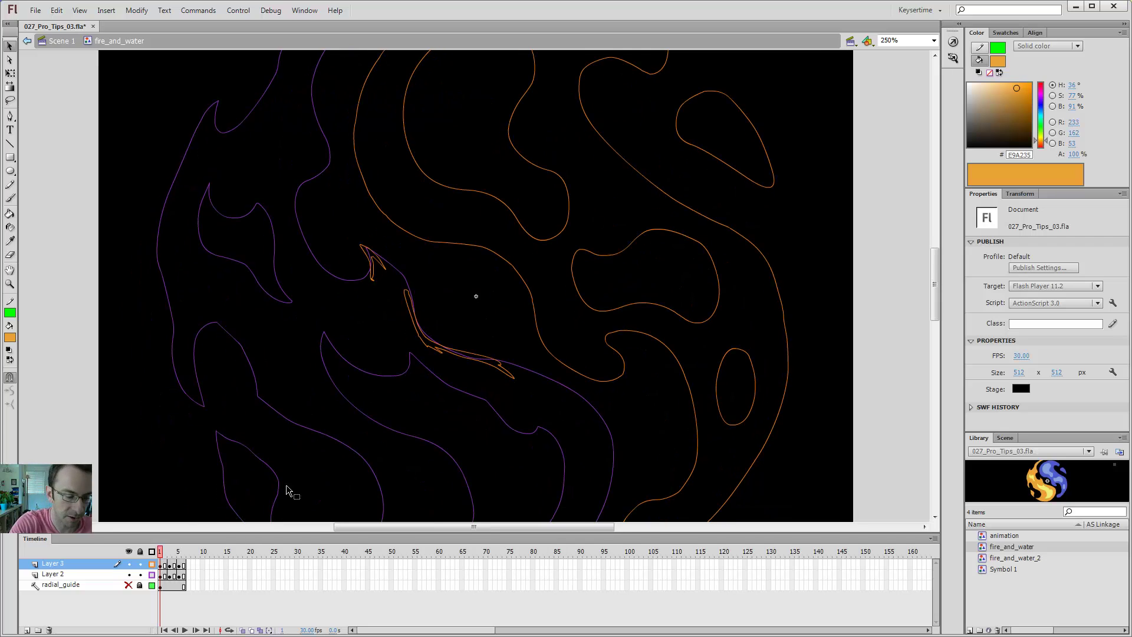
# Step: Set Layer 3's outline color to blue in its layer properties
pyautogui.doubleClick(152, 566)
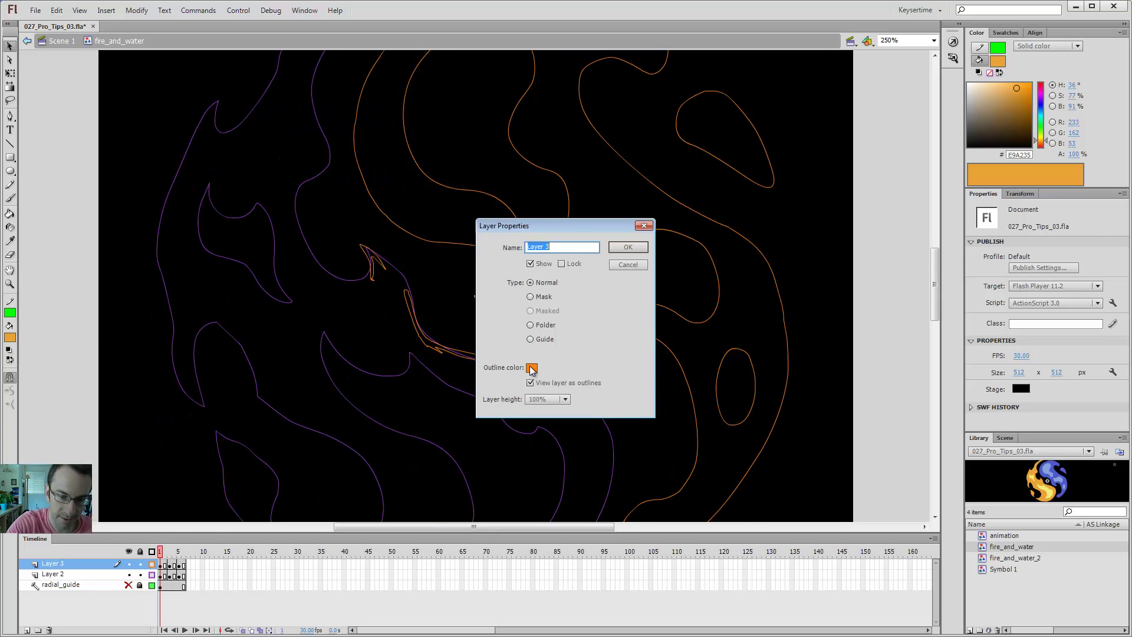
pyautogui.click(532, 369)
pyautogui.click(543, 459)
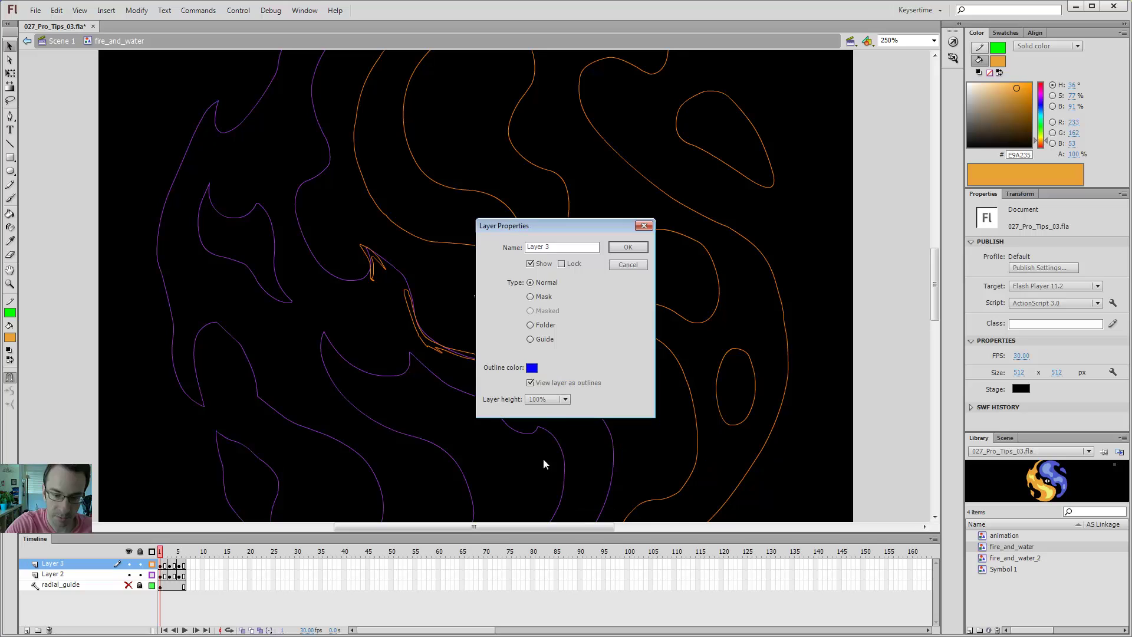
pyautogui.click(629, 247)
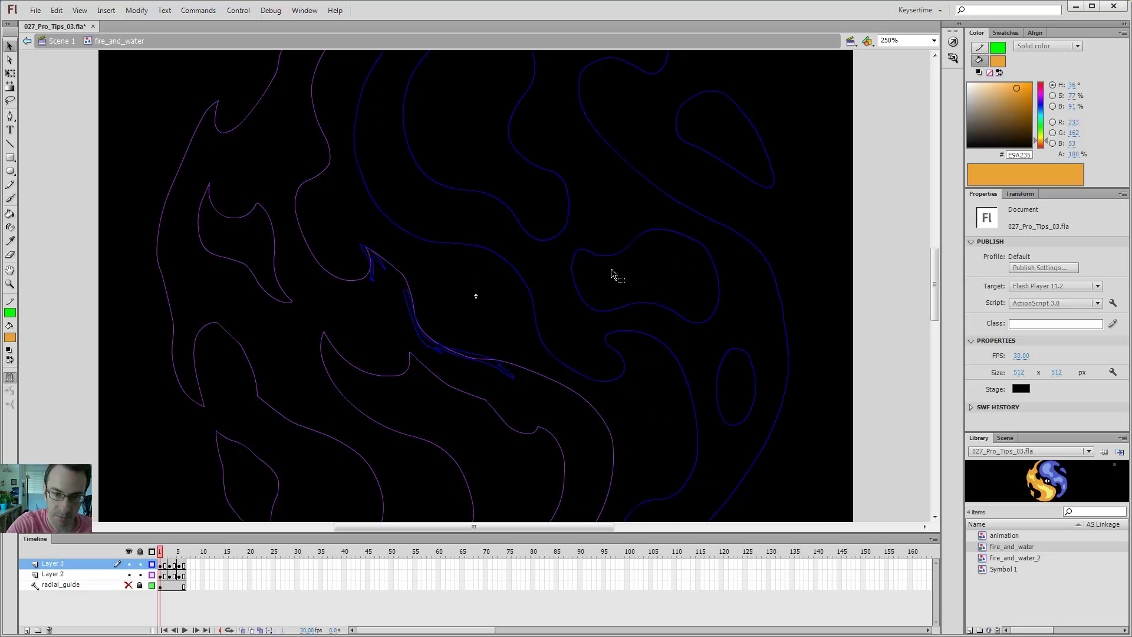
# Step: Set Layer 2's outline color to orange in its layer properties
pyautogui.doubleClick(152, 575)
pyautogui.click(533, 369)
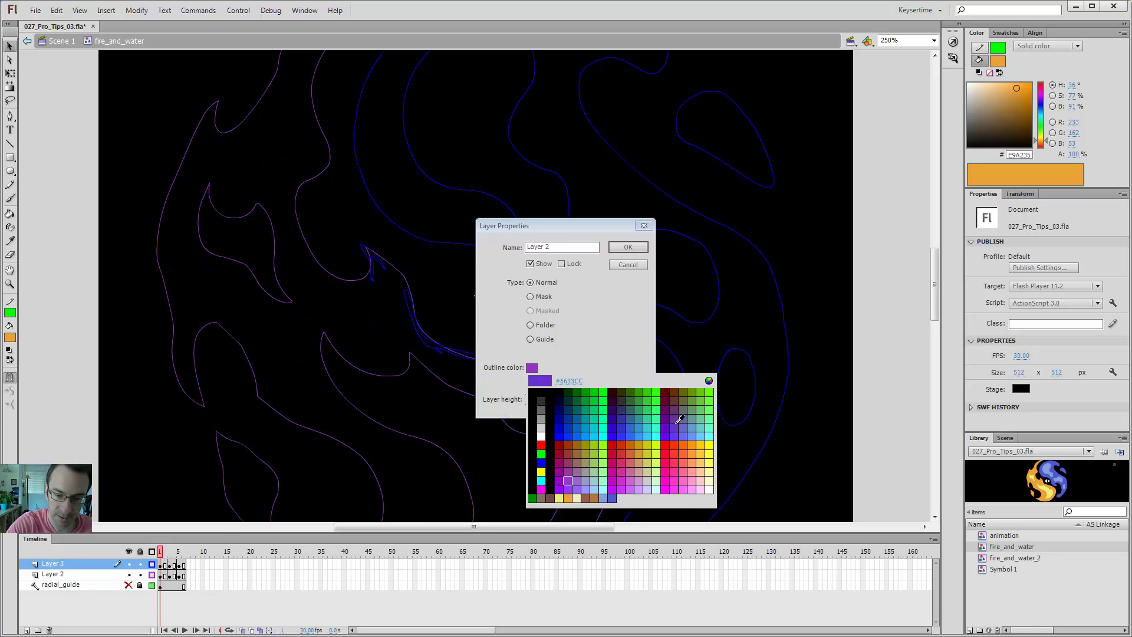
pyautogui.click(698, 445)
pyautogui.click(628, 246)
pyautogui.moveTo(493, 322); pyautogui.dragTo(503, 273)
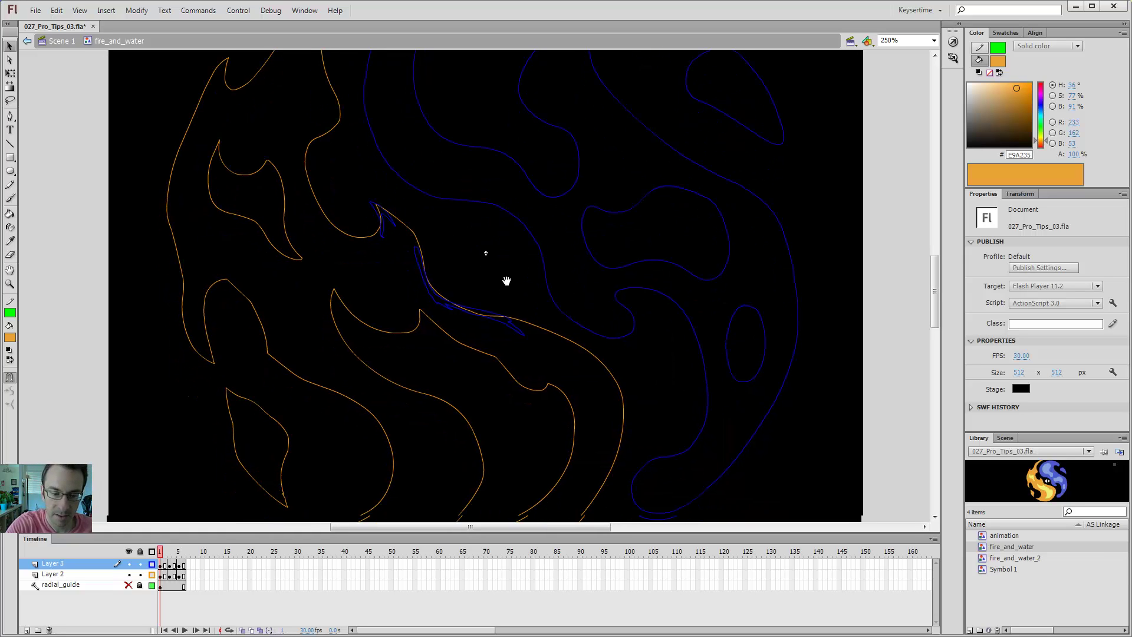
# Step: Return both layers to full color and inspect the misplaced orange stroke along the flame's inner edge up close
pyautogui.press('z')
pyautogui.press('v')
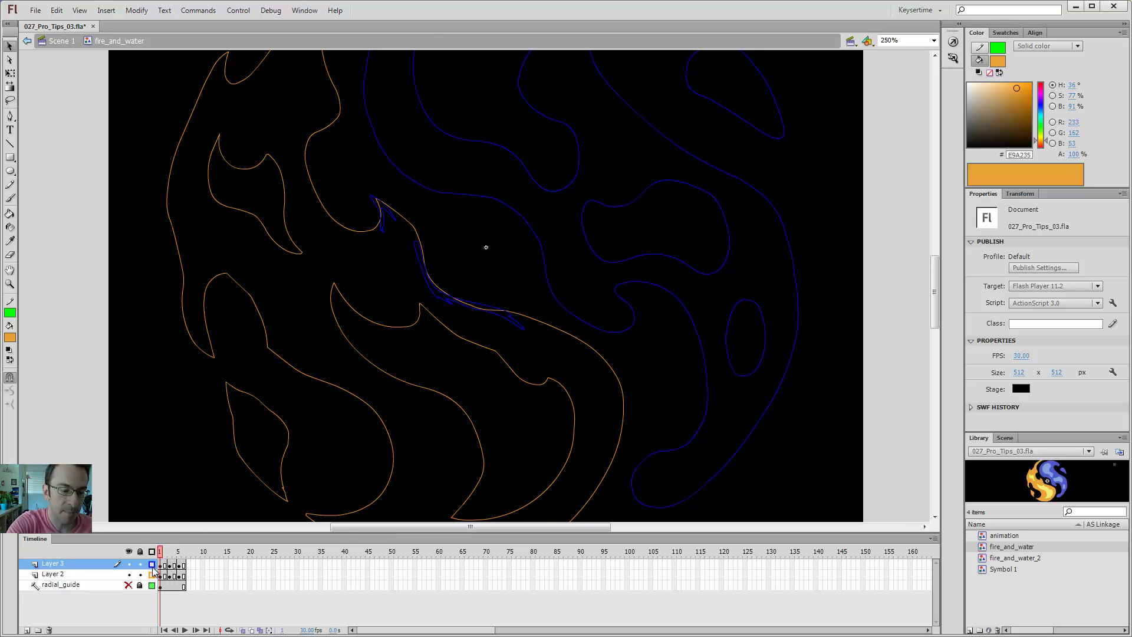
pyautogui.moveTo(152, 565); pyautogui.dragTo(152, 575)
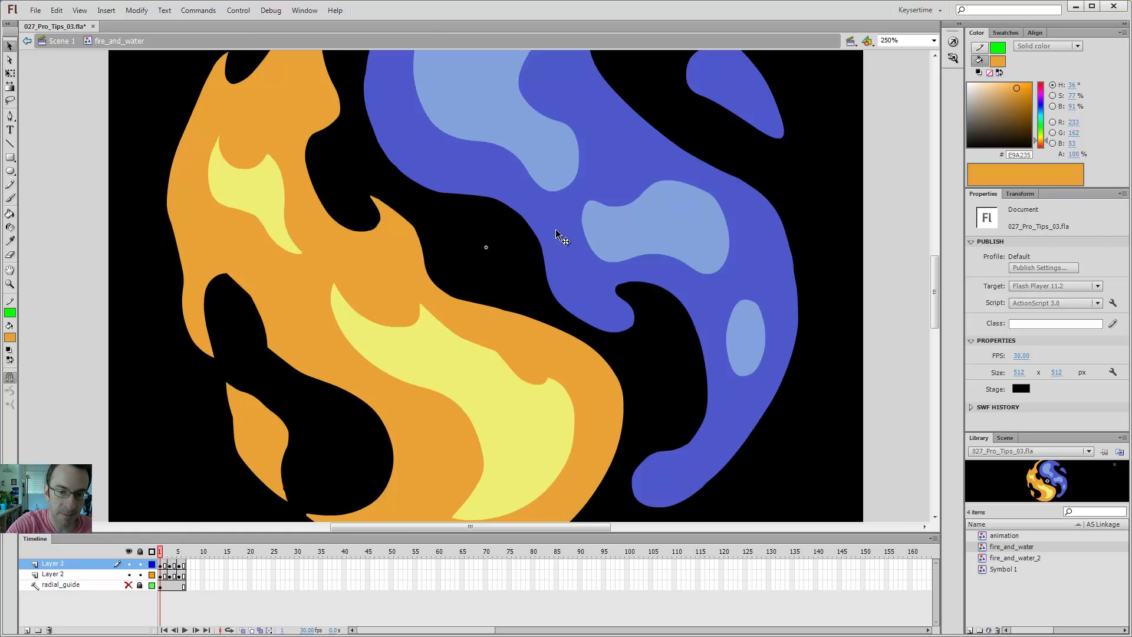
pyautogui.click(489, 312)
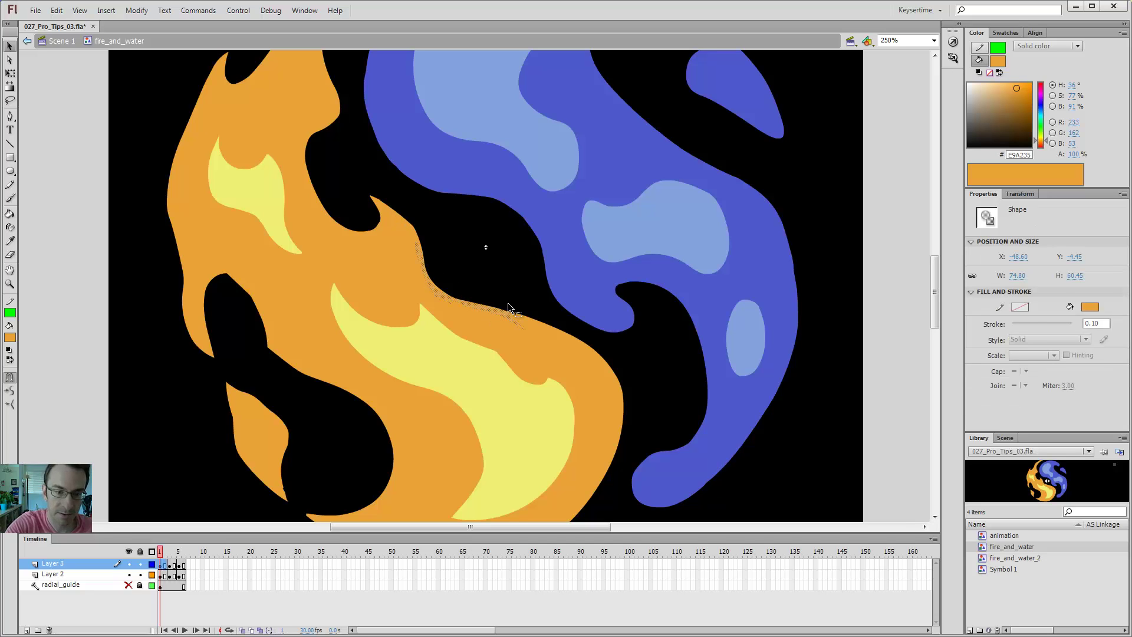
pyautogui.press('z')
pyautogui.click(506, 306)
pyautogui.click(505, 306)
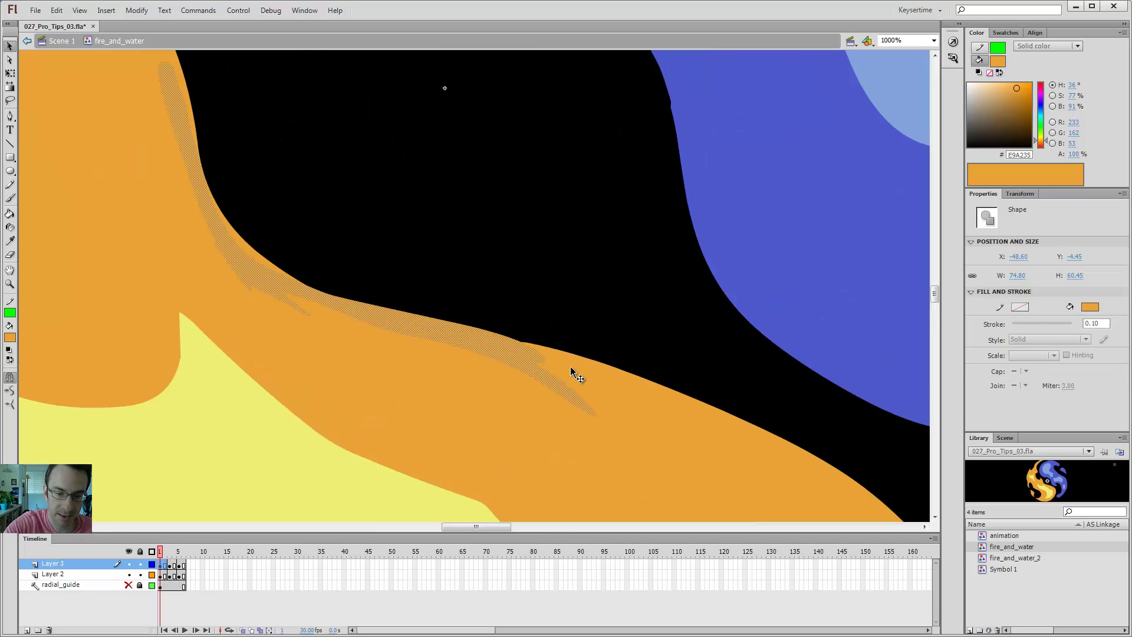
pyautogui.click(506, 265)
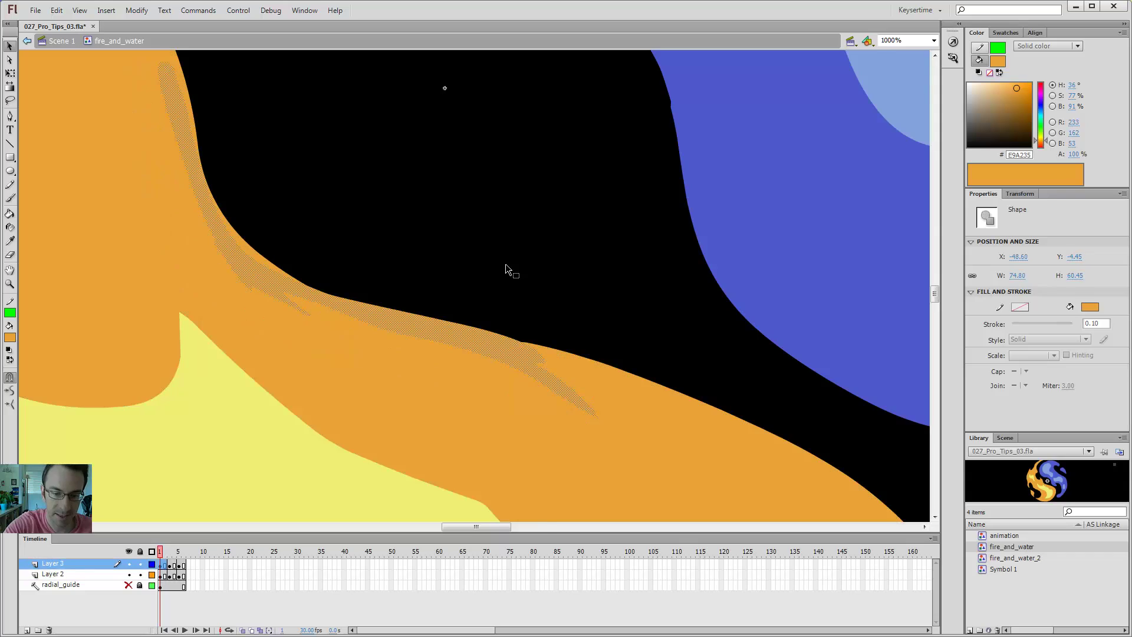
# Step: Show Layer 3 and Layer 2 as outlines again and lock Layer 2
pyautogui.hotkey('ctrl', '-')
pyautogui.moveTo(152, 563); pyautogui.dragTo(151, 575)
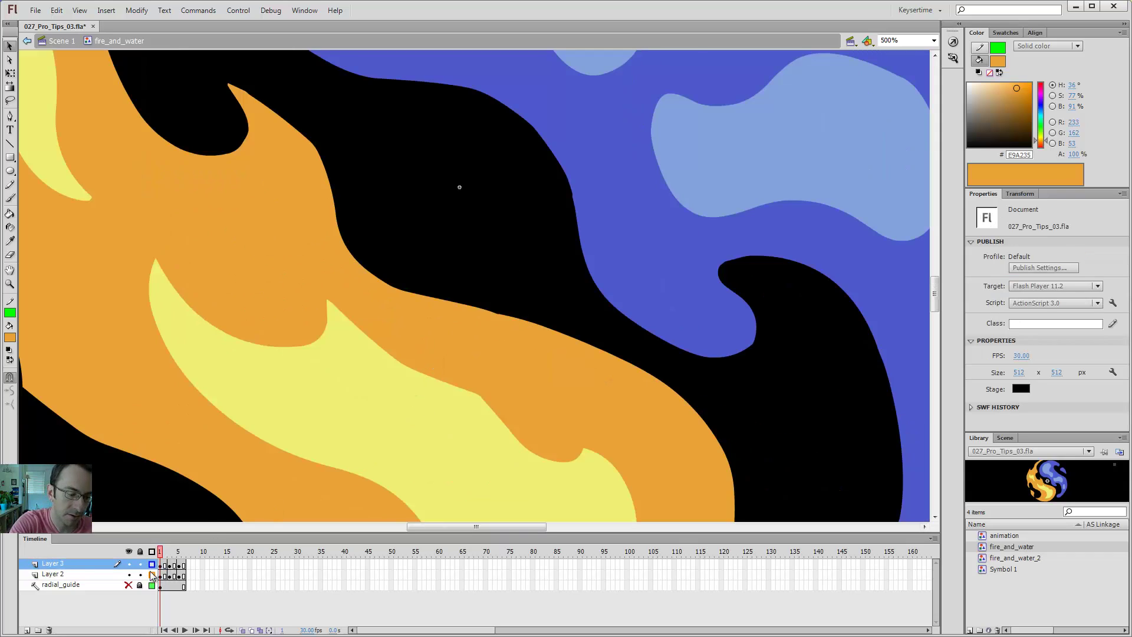
pyautogui.hotkey('ctrl', '-')
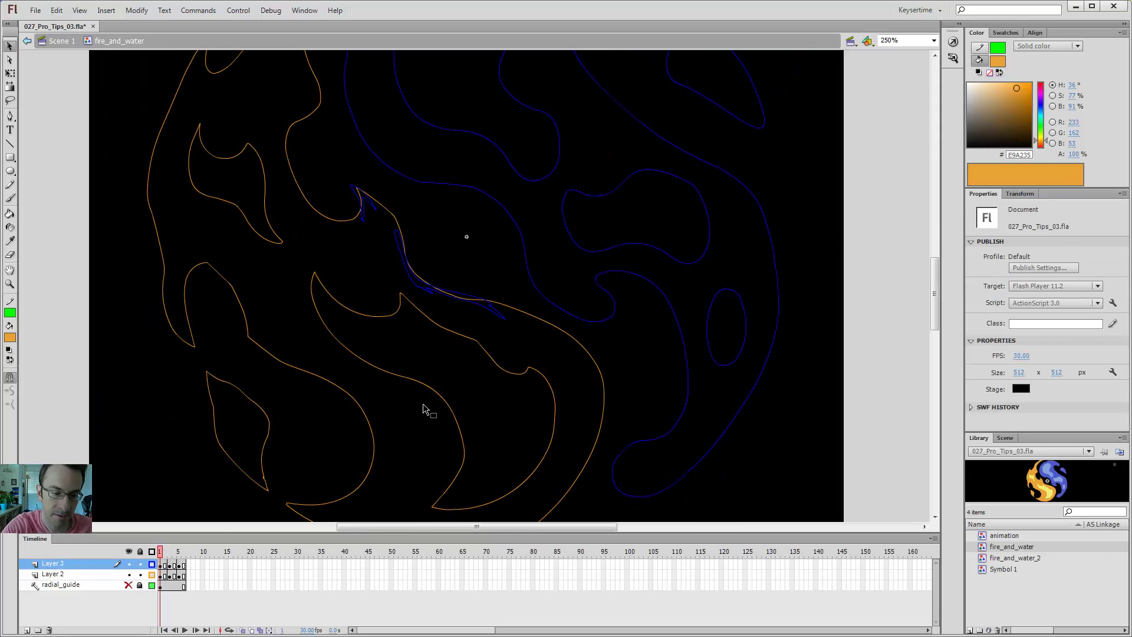
pyautogui.click(140, 575)
# Step: Lasso the stray flame strokes on Layer 3 and cut them from the layer
pyautogui.moveTo(456, 237); pyautogui.dragTo(460, 282)
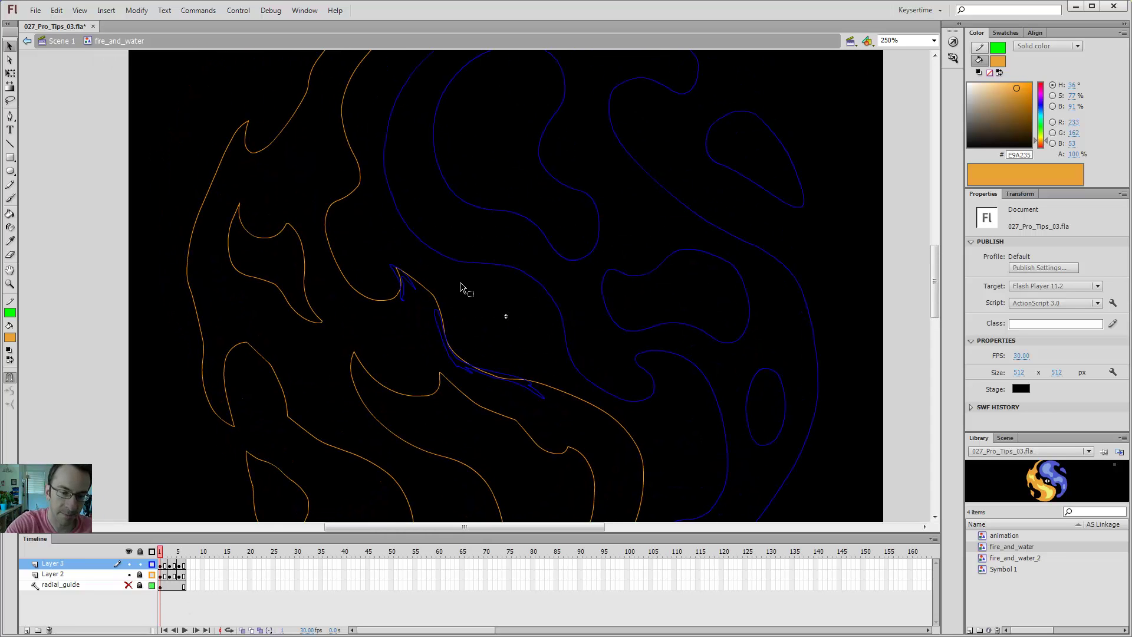
pyautogui.press('l')
pyautogui.moveTo(385, 233)
pyautogui.mouseDown()
pyautogui.moveTo(412, 362)
pyautogui.moveTo(581, 425)
pyautogui.moveTo(518, 331)
pyautogui.moveTo(396, 198)
pyautogui.mouseUp()
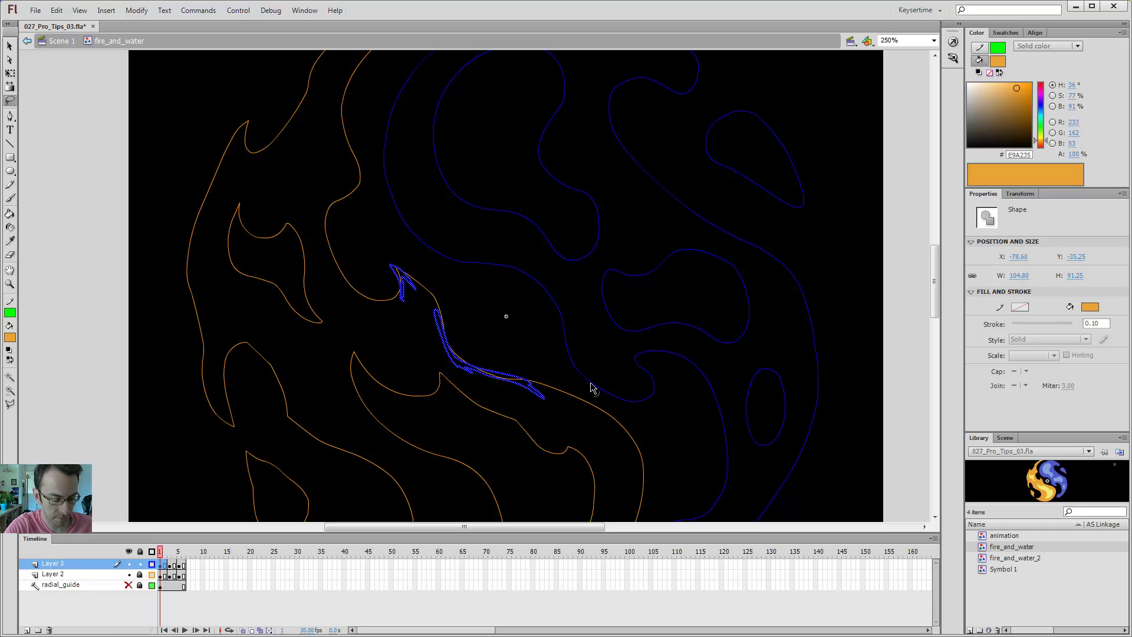
pyautogui.press('Delete')
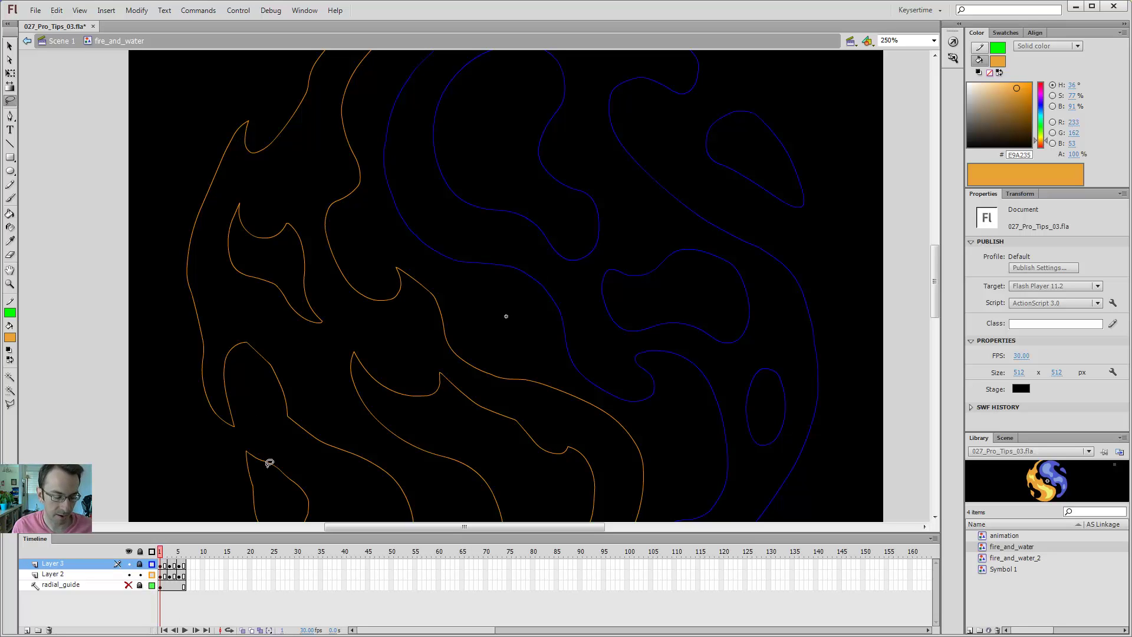
# Step: Paste the cut strokes in place on Layer 2's first frame to merge them into the flame, and turn off outline display
pyautogui.click(162, 577)
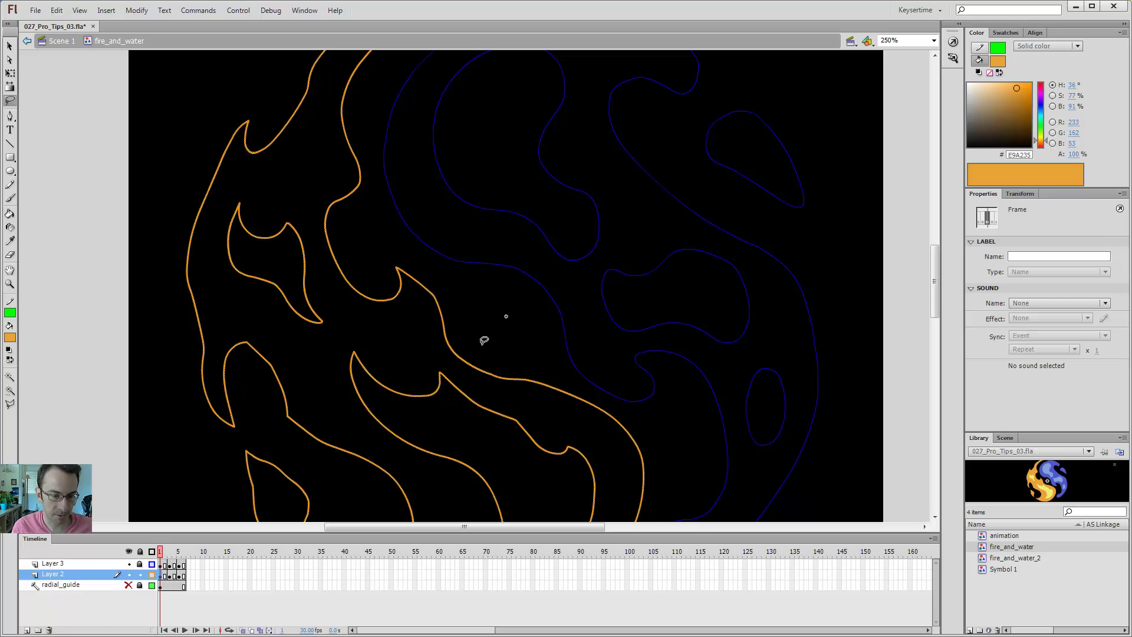
pyautogui.moveTo(470, 363)
pyautogui.mouseDown()
pyautogui.moveTo(407, 283)
pyautogui.moveTo(497, 359)
pyautogui.mouseUp()
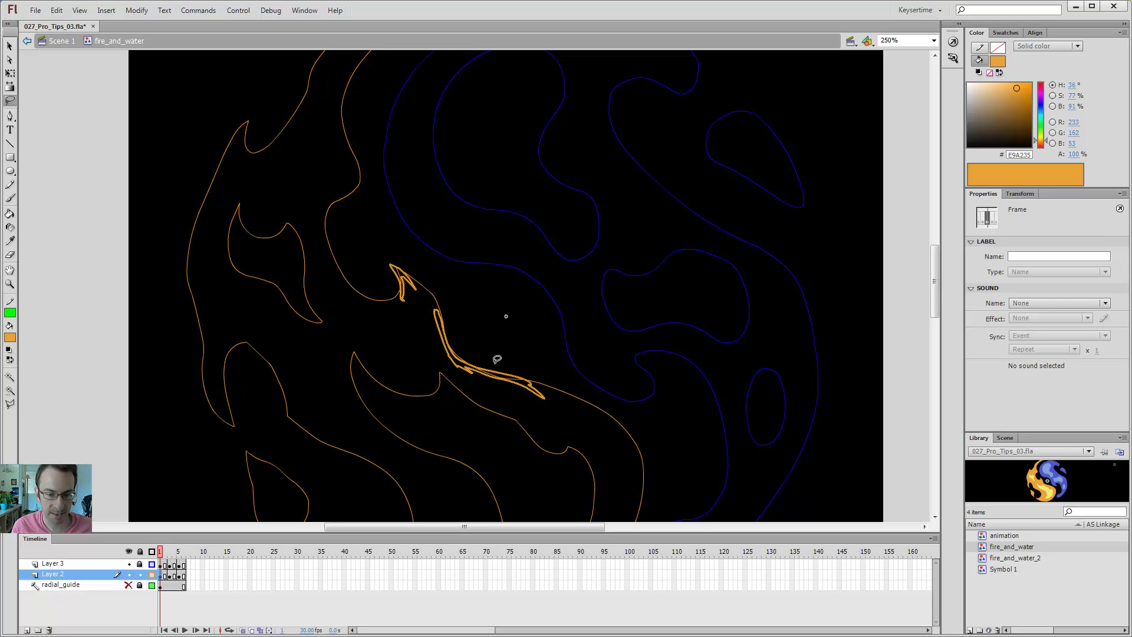
pyautogui.press('v')
pyautogui.click(513, 343)
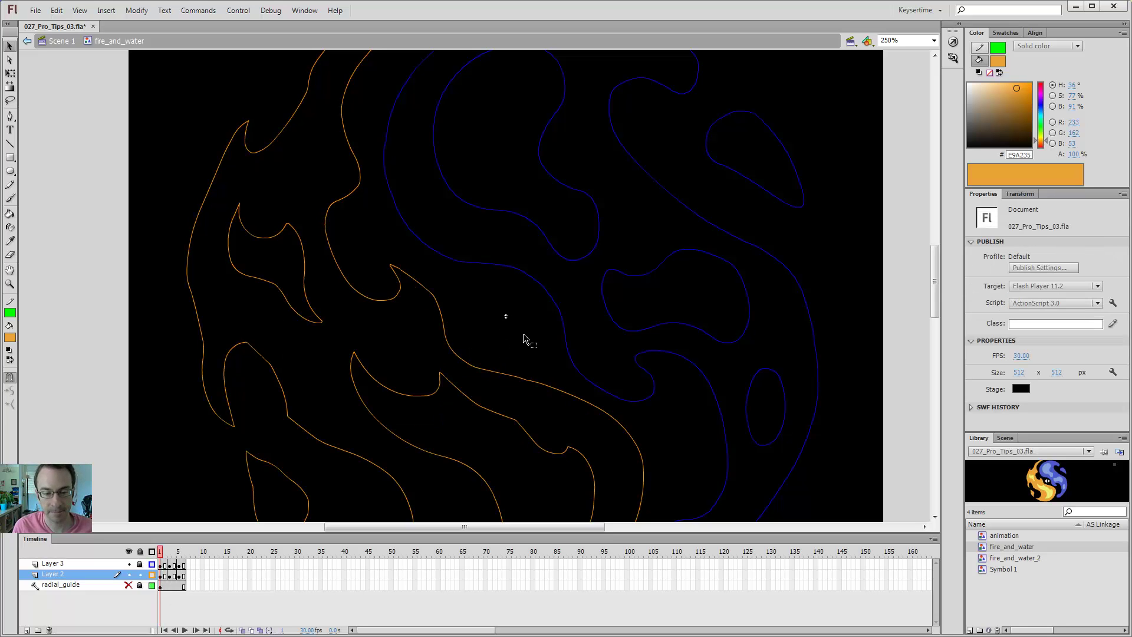
pyautogui.hotkey('ctrl', 'alt', 'shift', 'o')
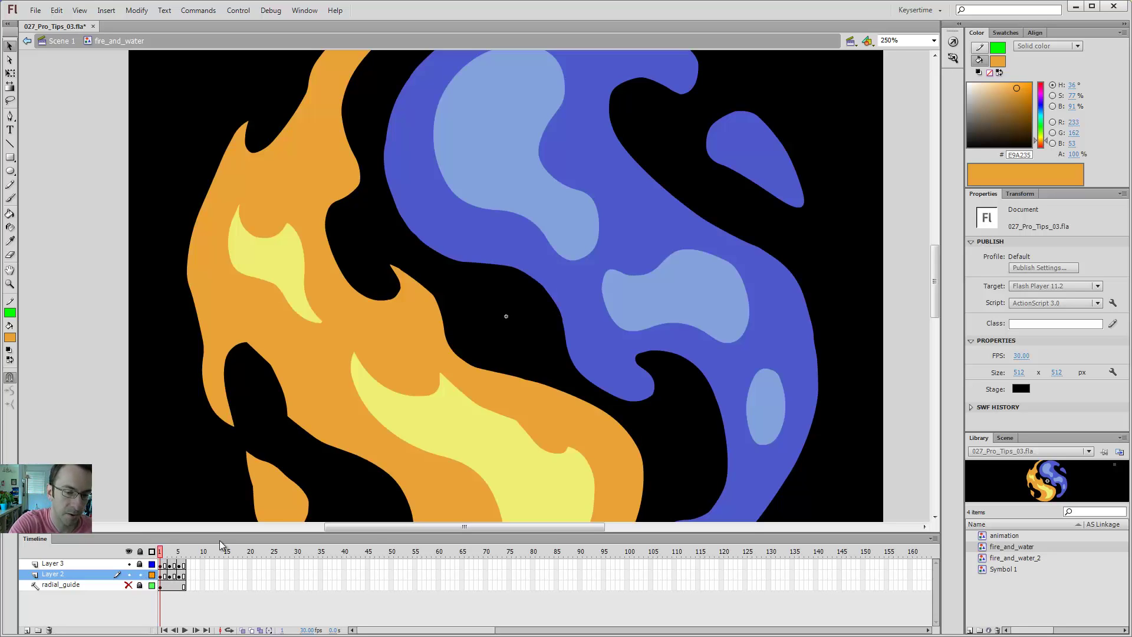
pyautogui.hotkey('ctrl', '-')
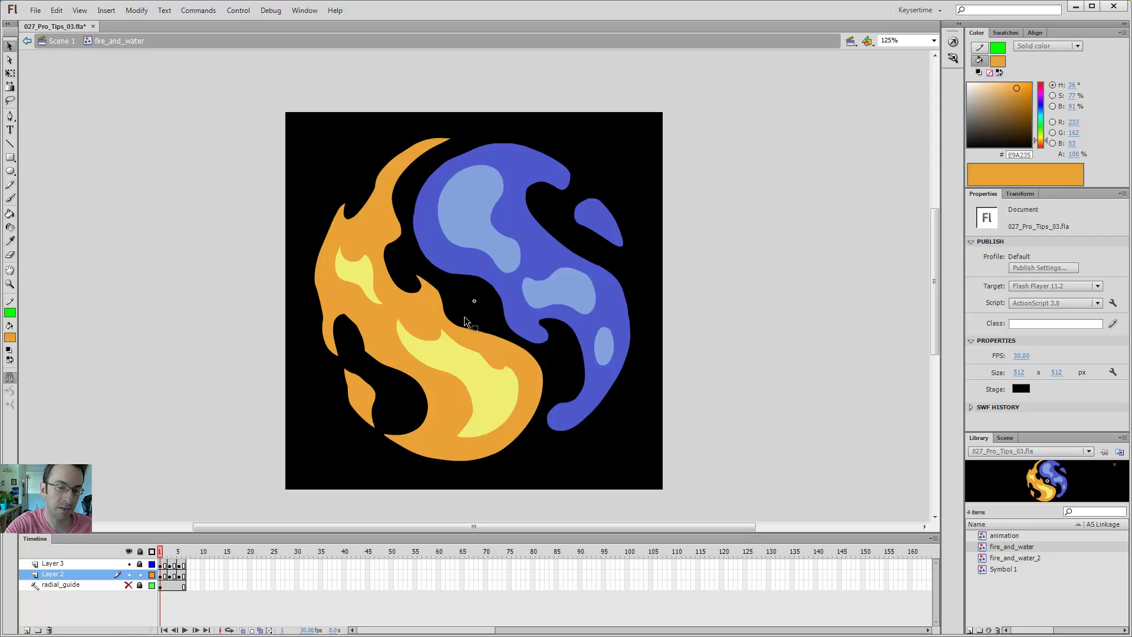
# Step: With the Brush active, check the Object Drawing entry among the Tools Panel keyboard shortcuts, cancel the dialog, and inspect the tool's option
pyautogui.press('b')
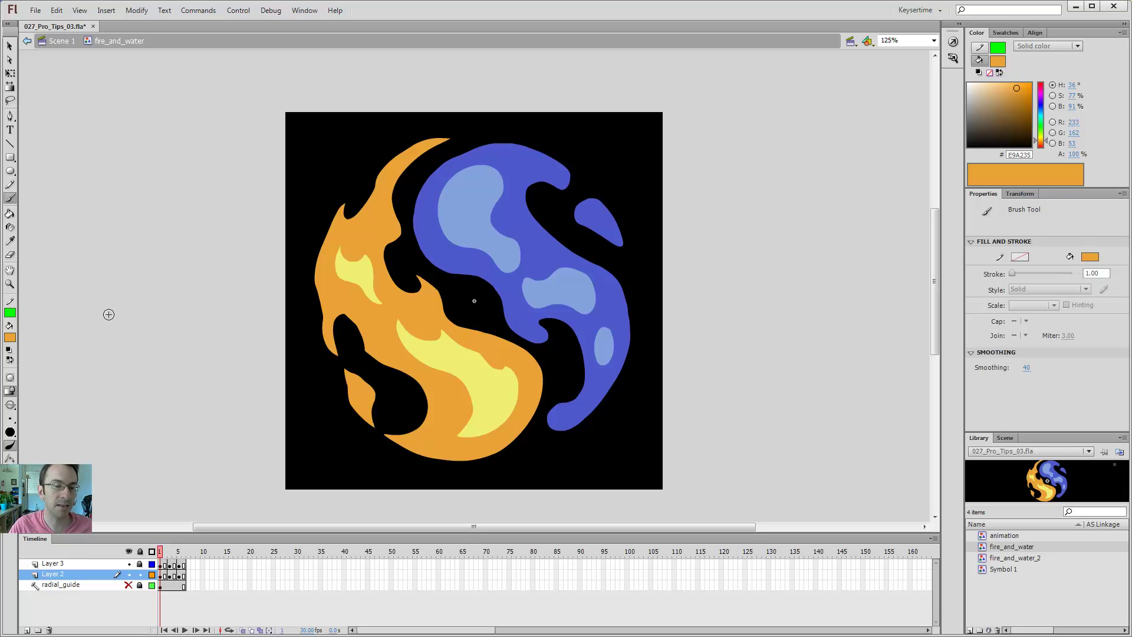
pyautogui.click(57, 11)
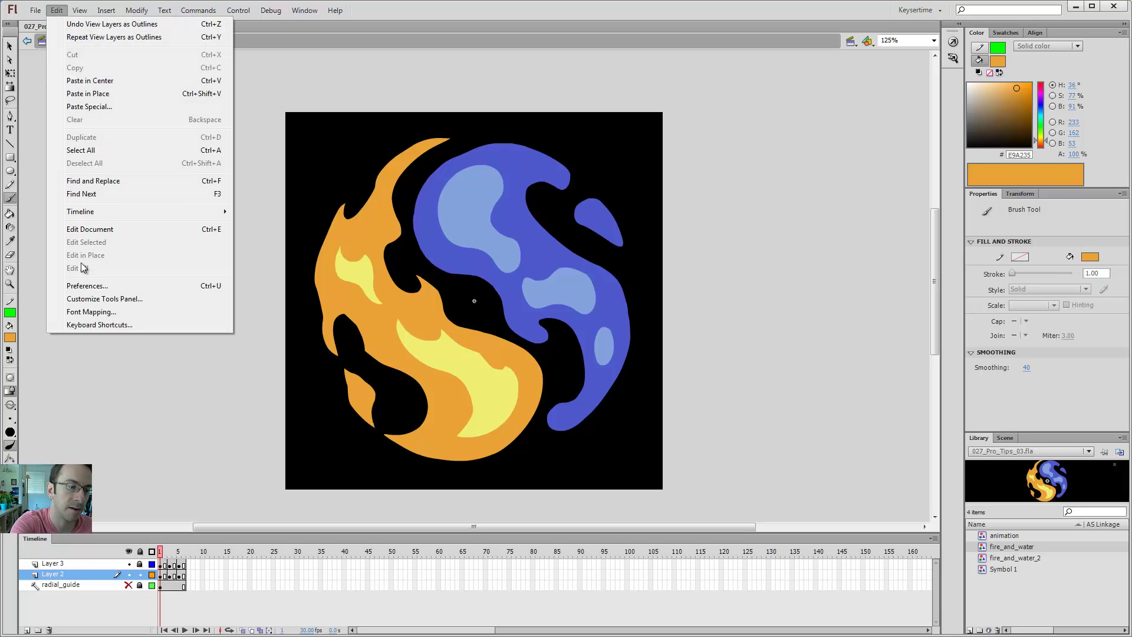
pyautogui.click(99, 325)
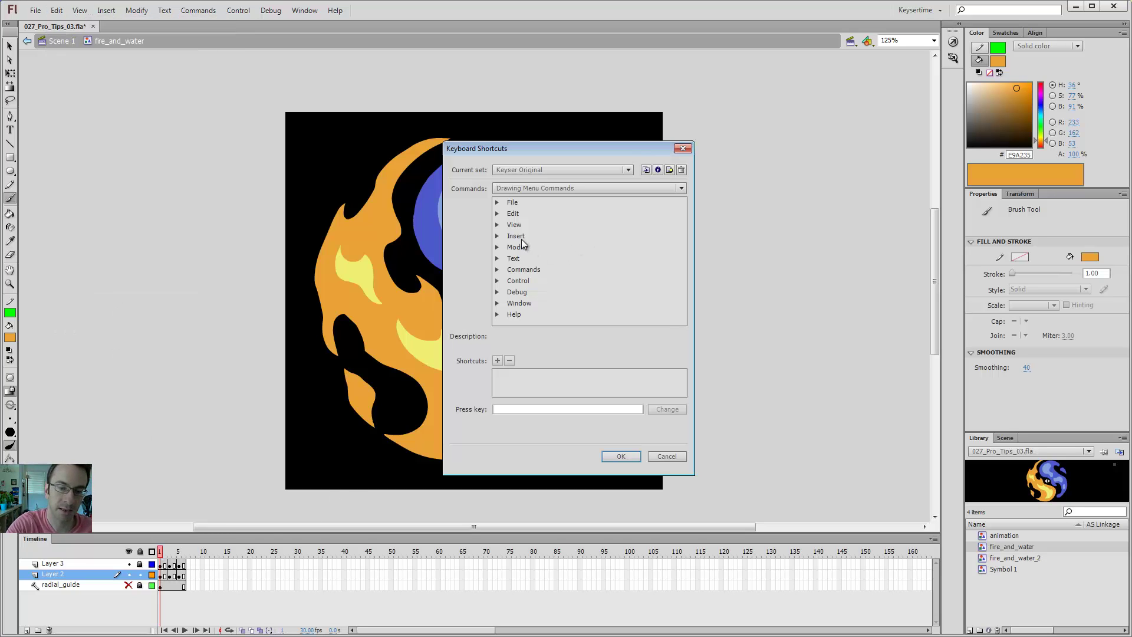
pyautogui.click(525, 187)
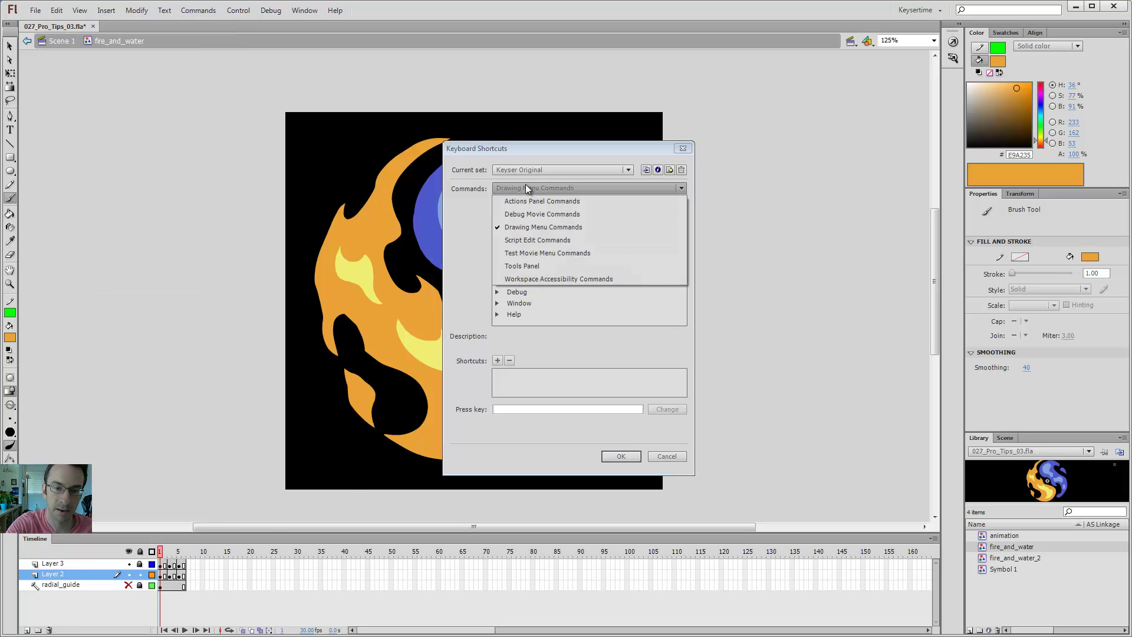
pyautogui.click(536, 266)
pyautogui.moveTo(682, 219); pyautogui.dragTo(688, 280)
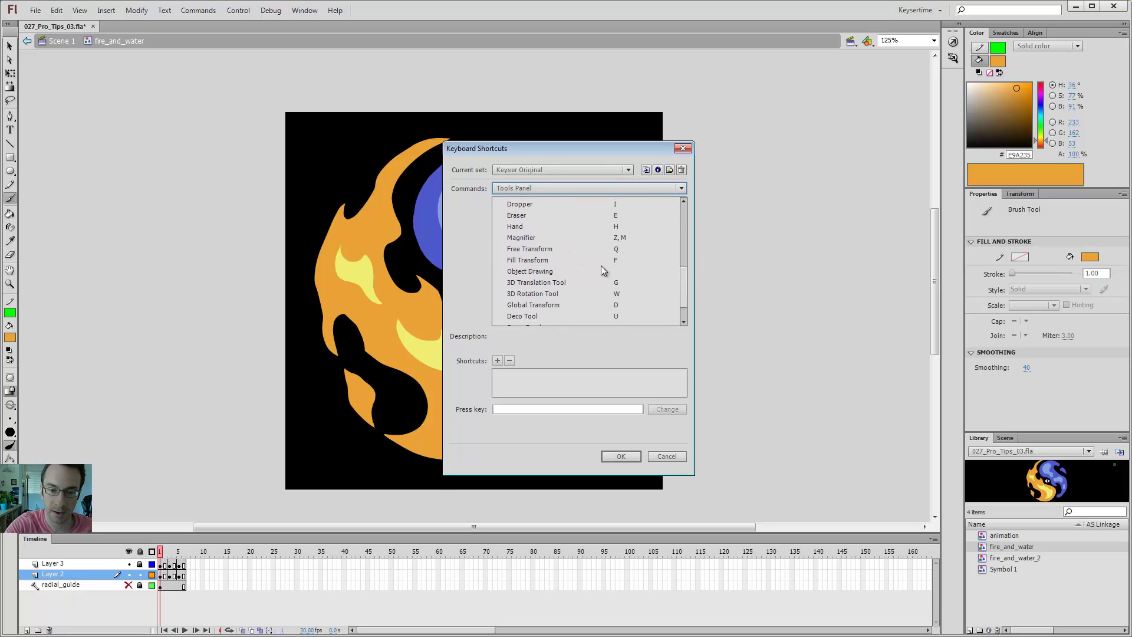
pyautogui.click(543, 270)
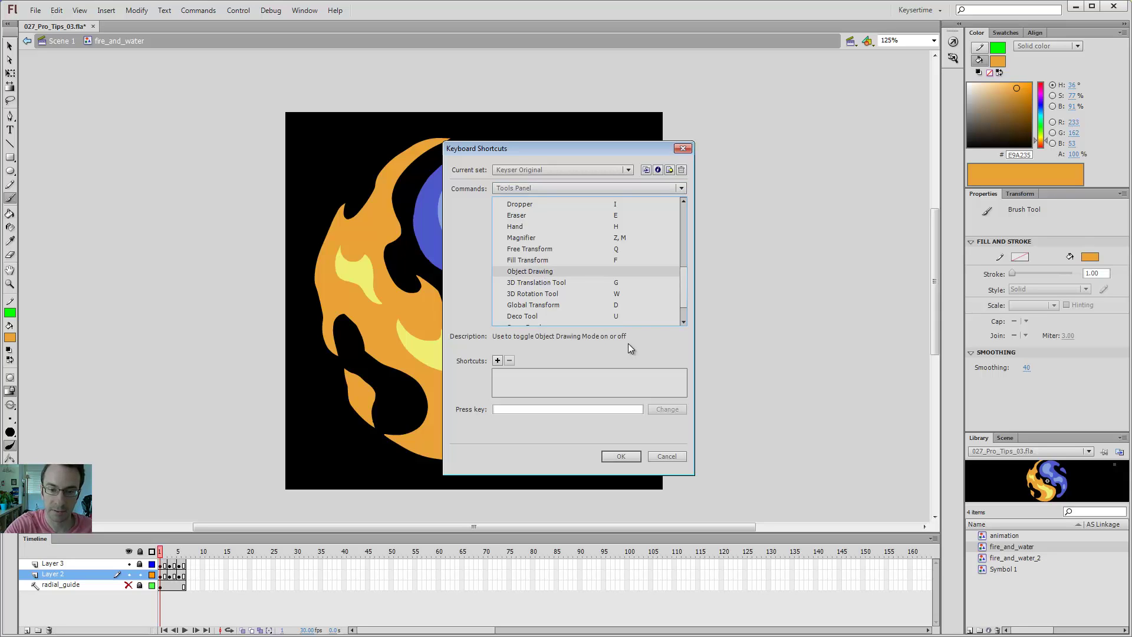
pyautogui.moveTo(683, 277)
pyautogui.mouseDown()
pyautogui.moveTo(684, 287)
pyautogui.moveTo(684, 278)
pyautogui.mouseUp()
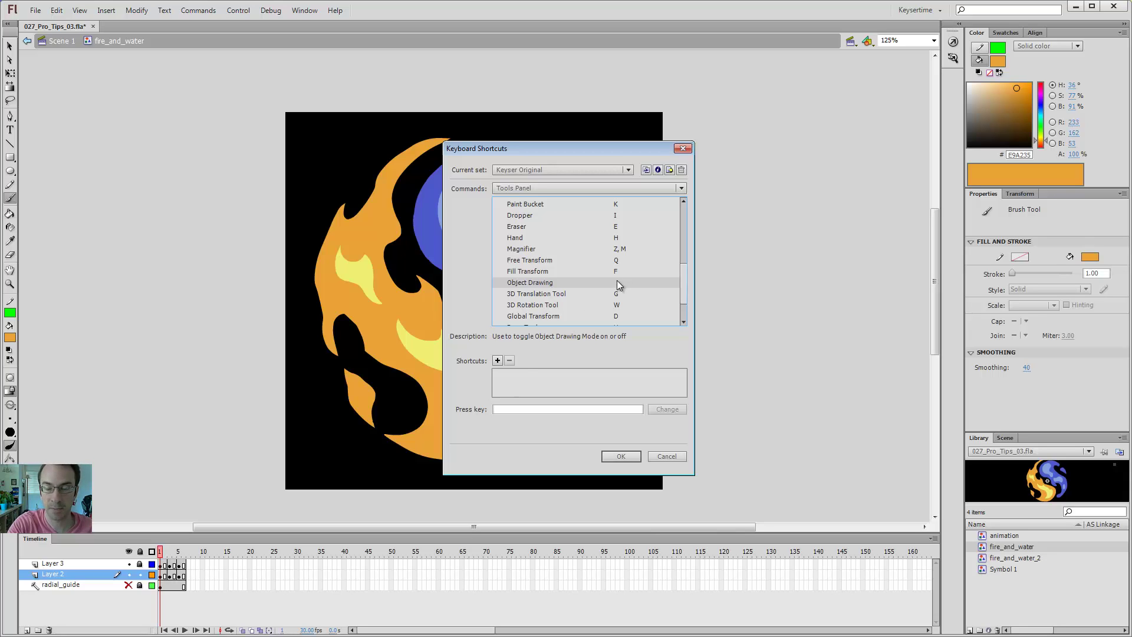
pyautogui.click(658, 456)
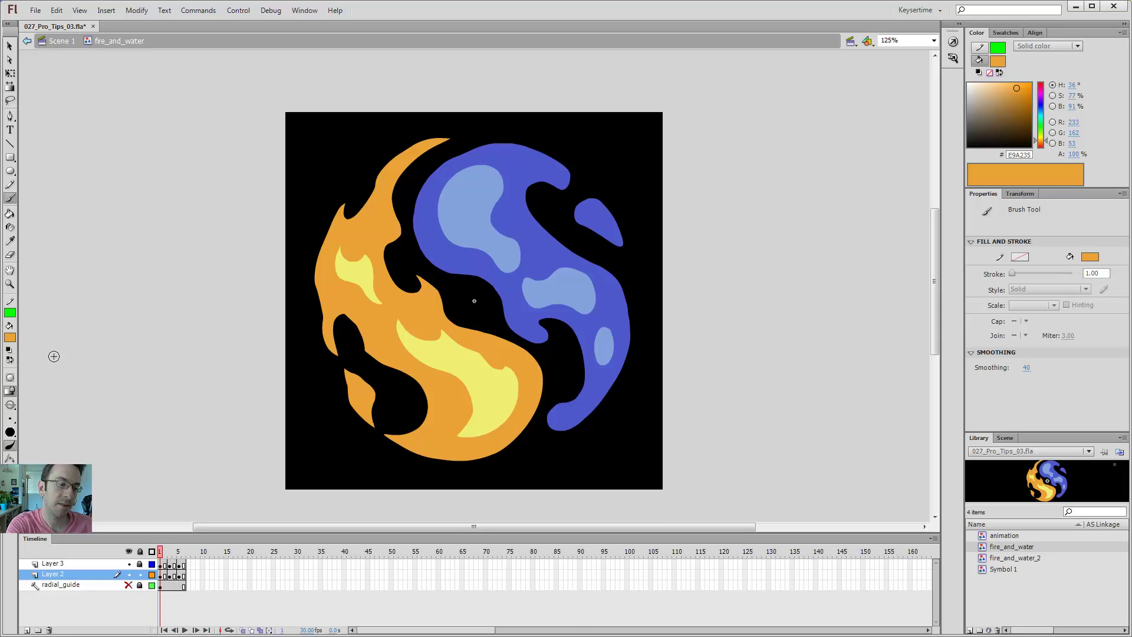
pyautogui.click(10, 389)
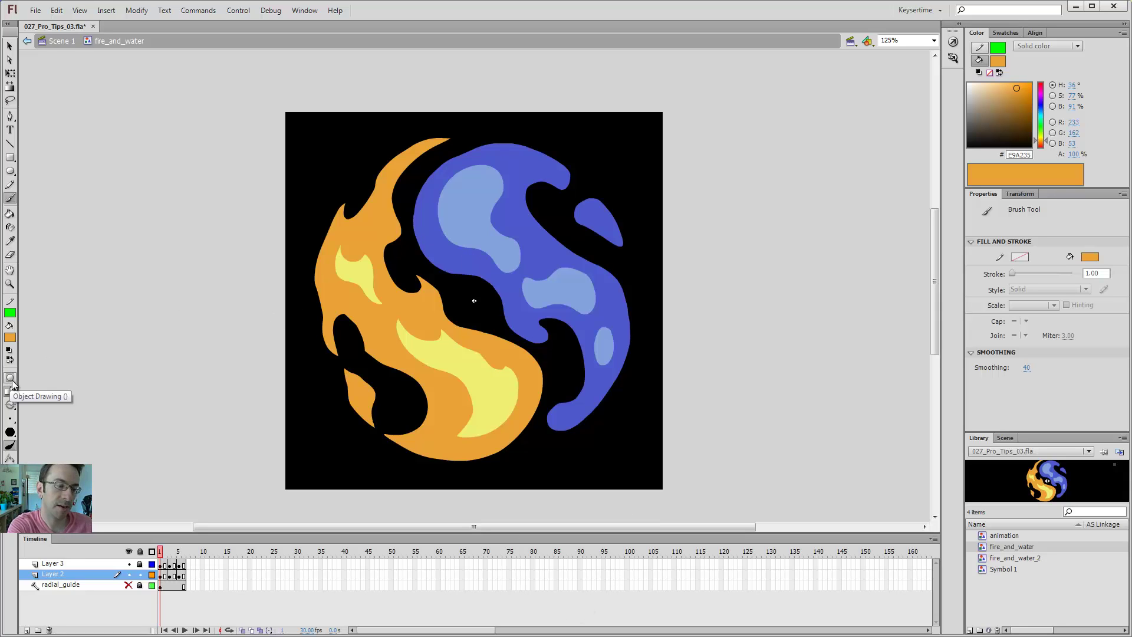
# Step: Paint a filled orange stroke beside the stage with Object Drawing off, erase part of its outer edge, and try selecting the shape
pyautogui.moveTo(246, 318)
pyautogui.mouseDown()
pyautogui.moveTo(310, 173)
pyautogui.moveTo(256, 406)
pyautogui.moveTo(255, 264)
pyautogui.mouseUp()
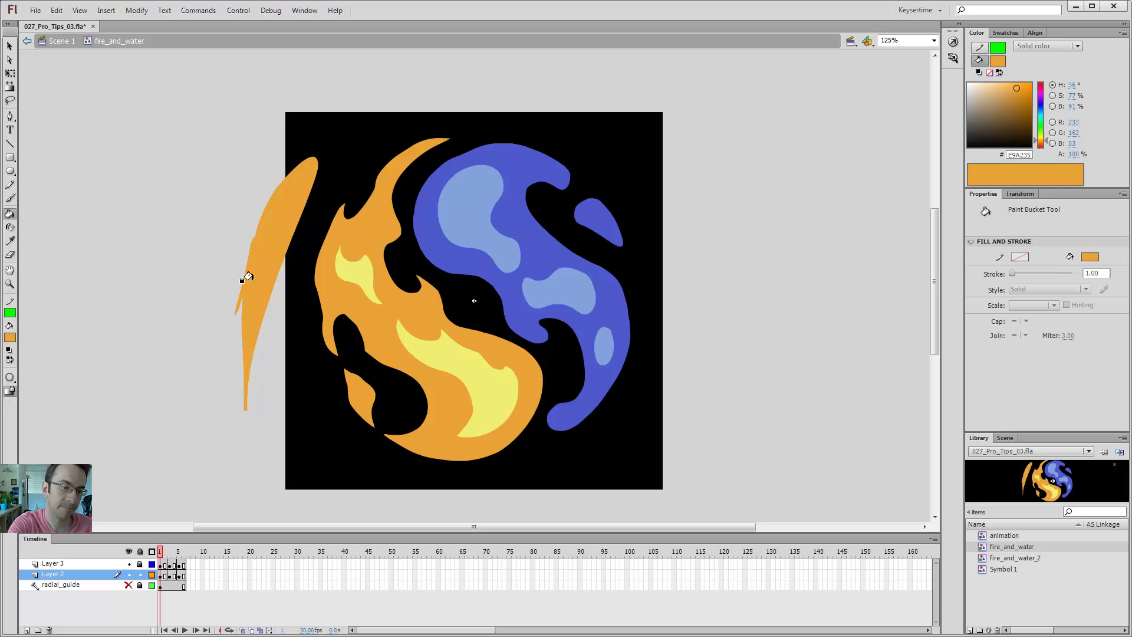
pyautogui.press('e')
pyautogui.press('b')
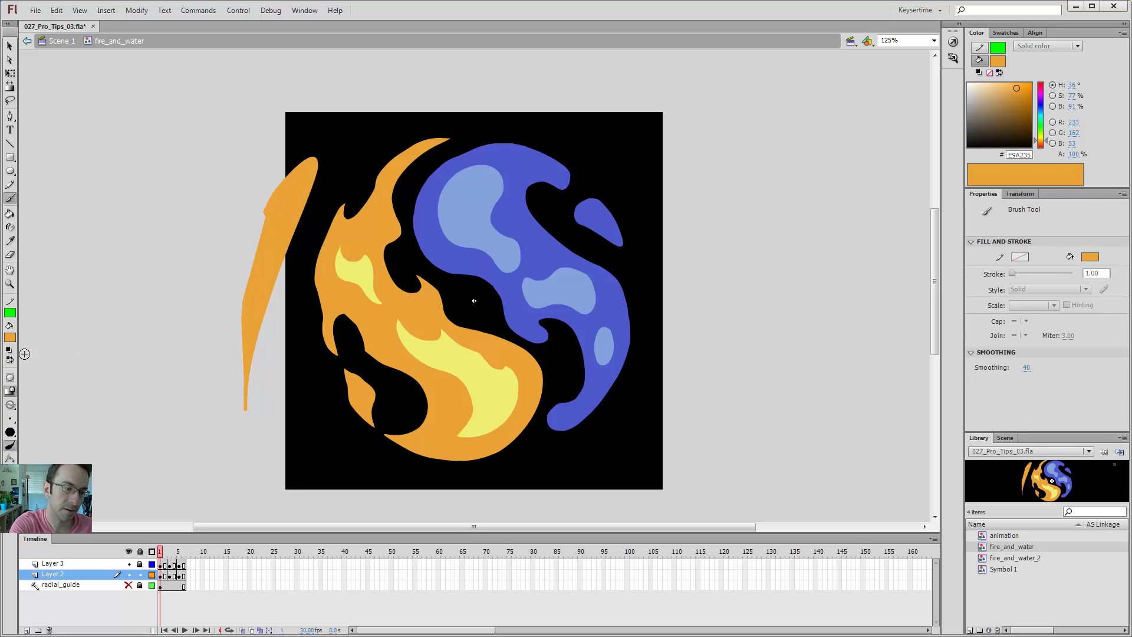
pyautogui.press('v')
pyautogui.click(265, 269)
pyautogui.click(246, 251)
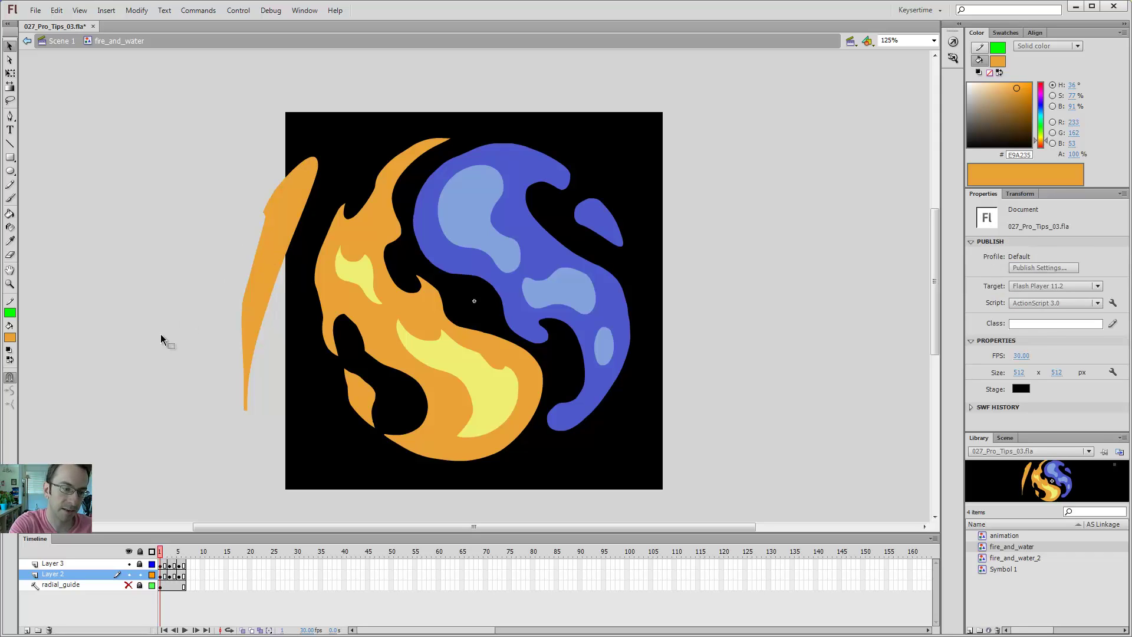
# Step: Brush a long closed outline as a drawing object beside the first orange stroke and fill its interior with the same orange
pyautogui.press('b')
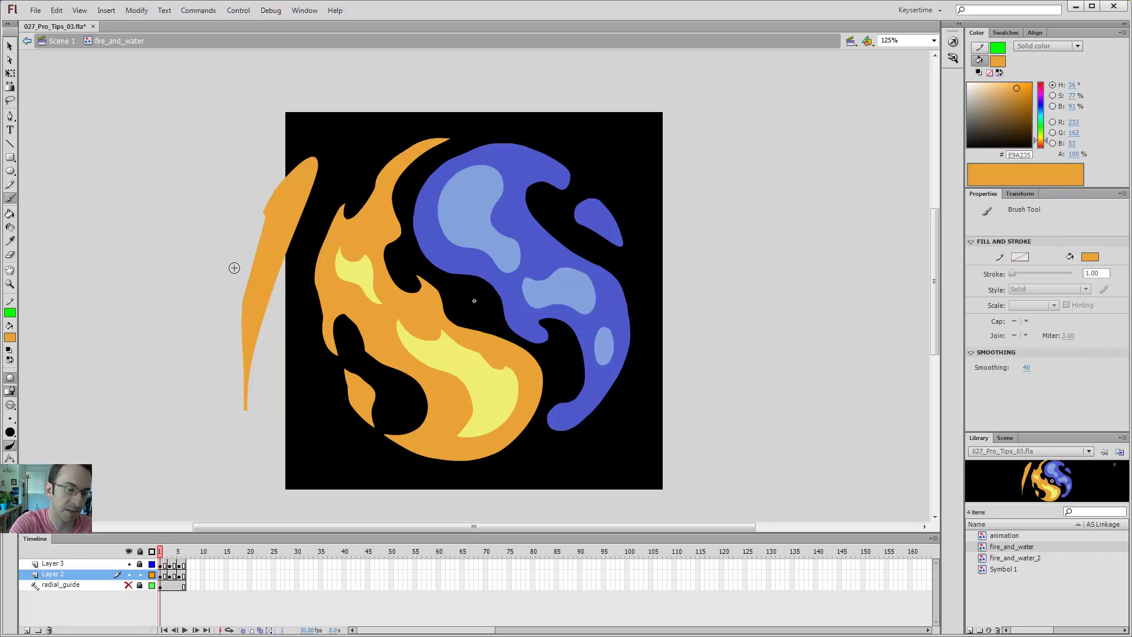
pyautogui.moveTo(214, 360)
pyautogui.mouseDown()
pyautogui.moveTo(260, 158)
pyautogui.moveTo(207, 353)
pyautogui.moveTo(221, 372)
pyautogui.mouseUp()
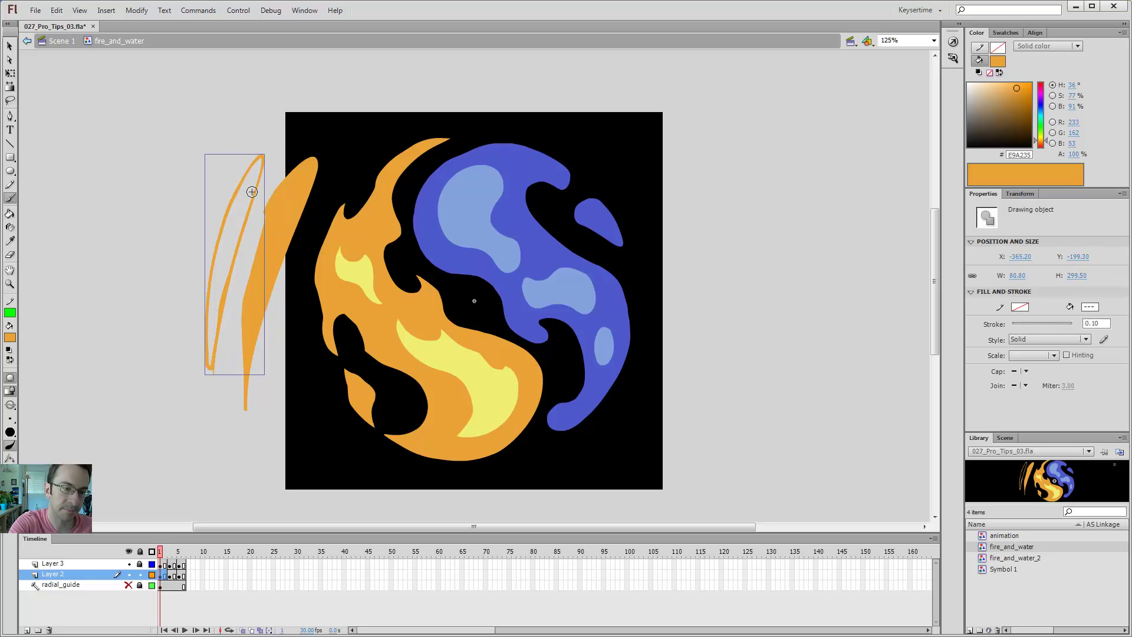
pyautogui.press('k')
pyautogui.click(211, 295)
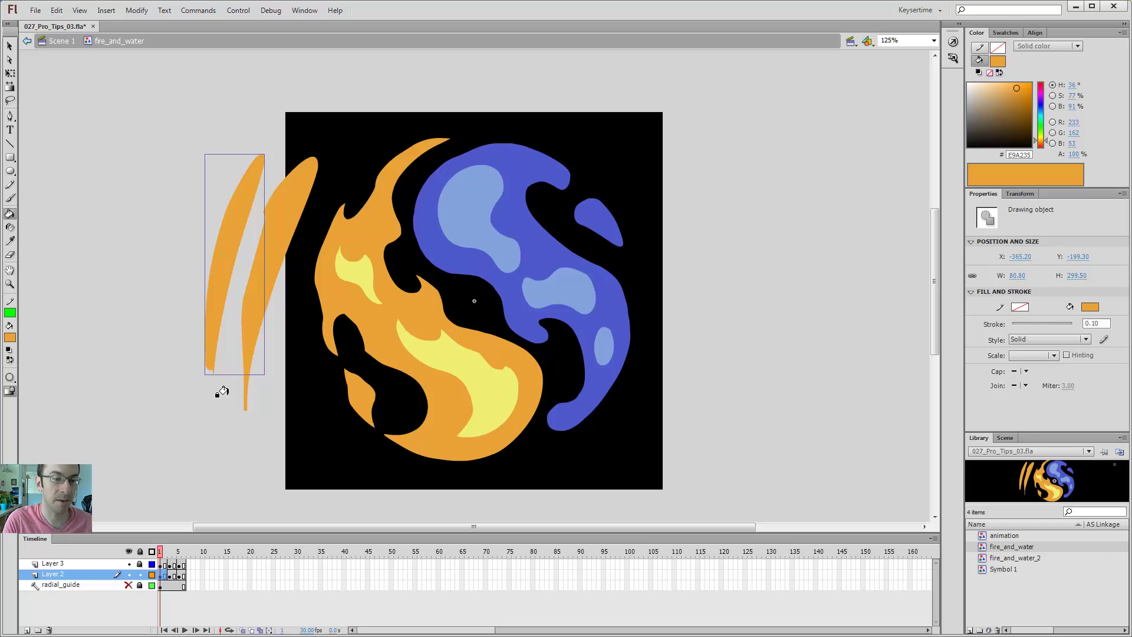
# Step: Erase a notch from the new drawing object's outer edge and select the object
pyautogui.press('e')
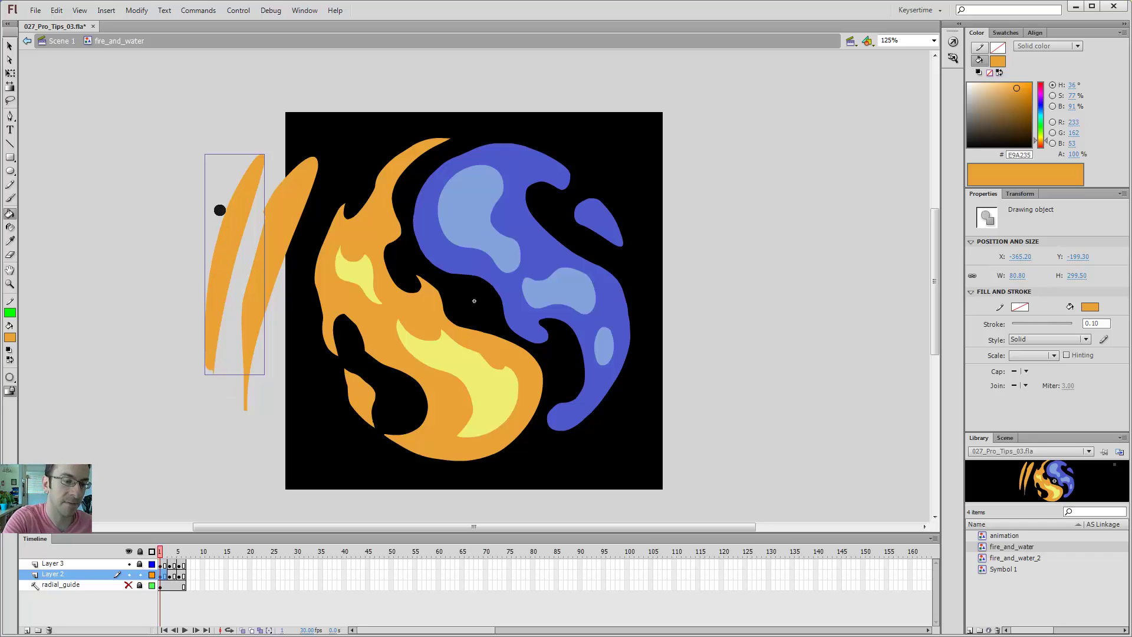
pyautogui.moveTo(218, 209); pyautogui.dragTo(210, 273)
pyautogui.hotkey('ctrl', 'z')
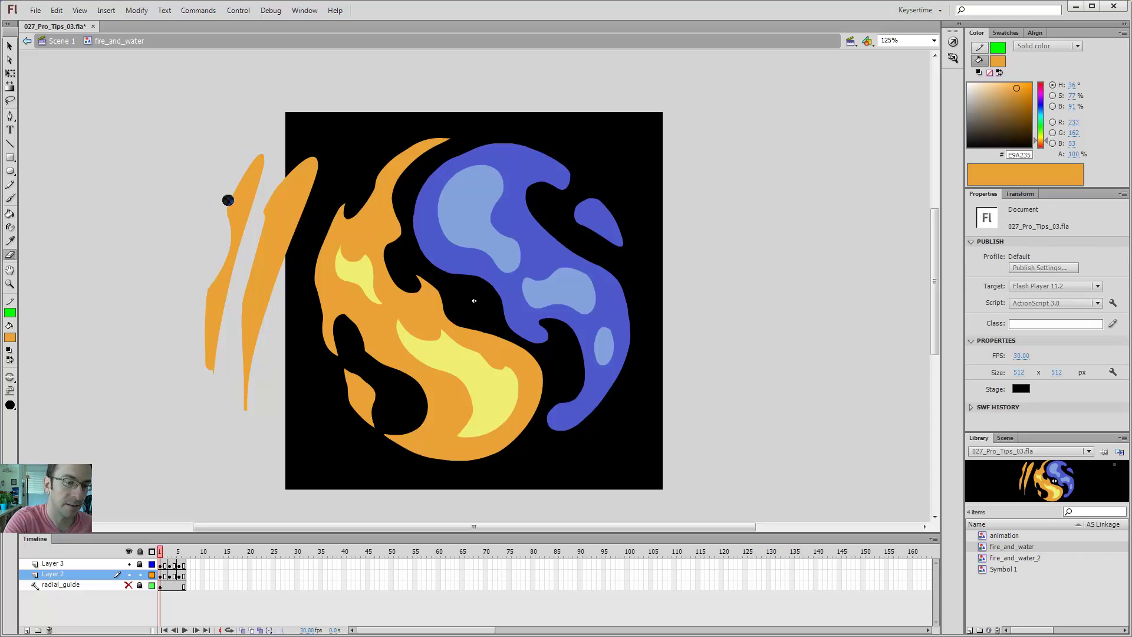
pyautogui.press('v')
pyautogui.click(243, 265)
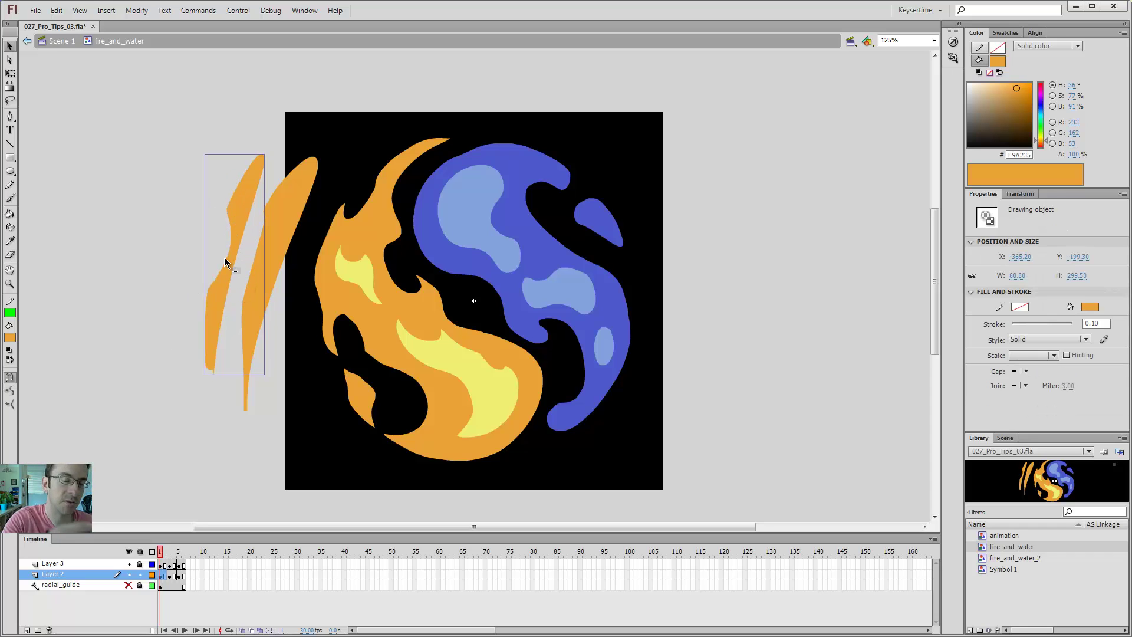
# Step: Move the notched drawing object slightly up toward the neighboring stroke, to about X -360.4, Y -204.5
pyautogui.press('z')
pyautogui.click(253, 177)
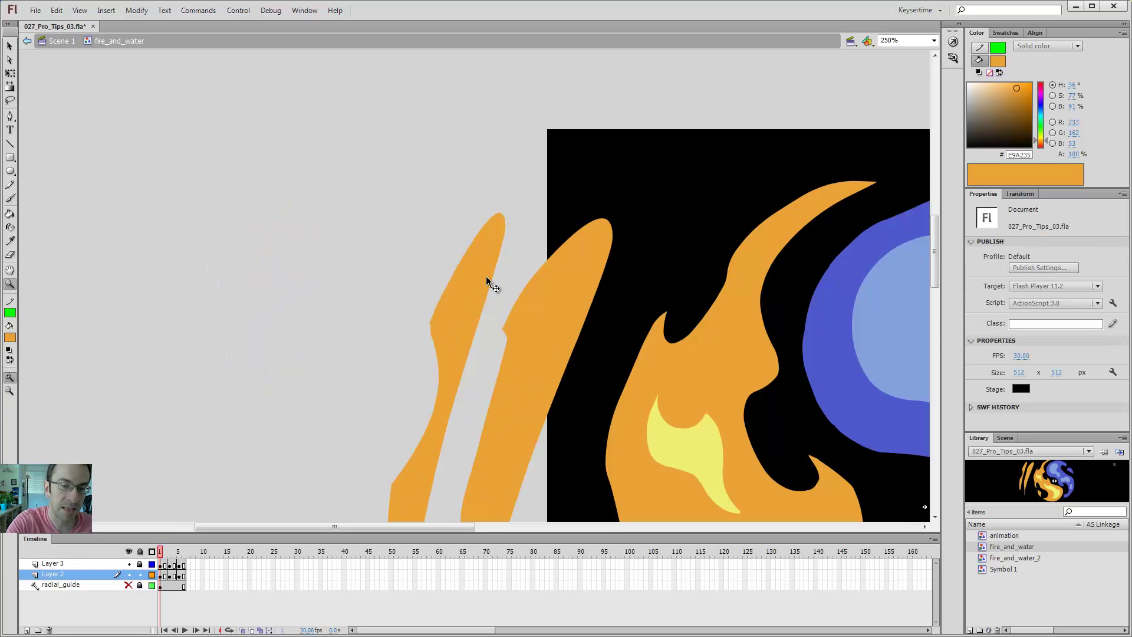
pyautogui.press('v')
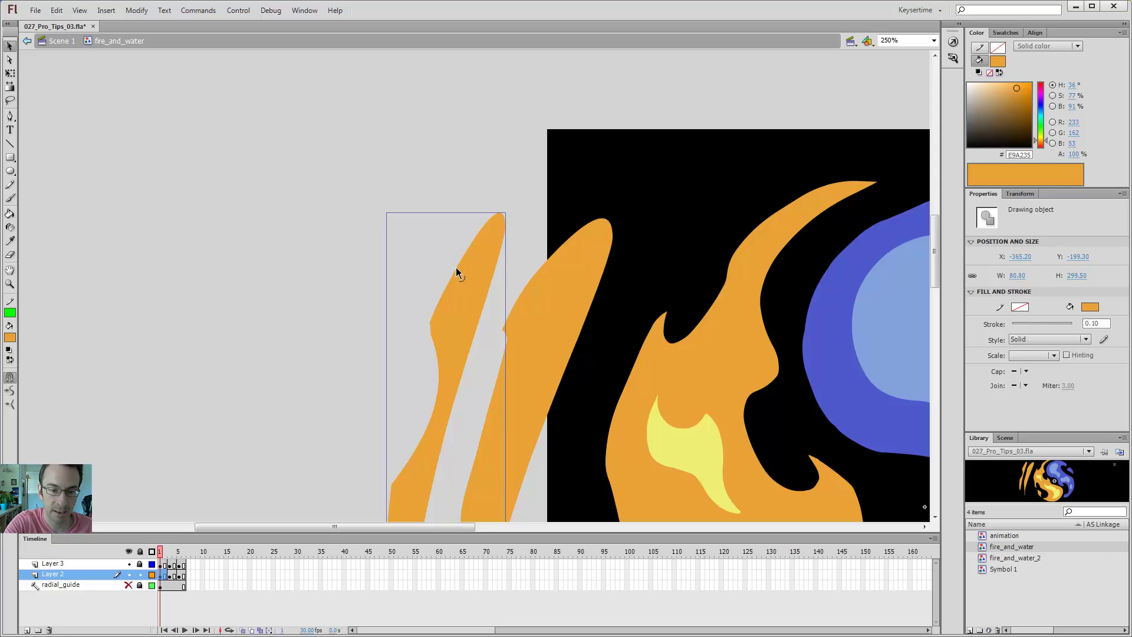
pyautogui.moveTo(456, 269)
pyautogui.mouseDown()
pyautogui.moveTo(319, 186)
pyautogui.moveTo(469, 256)
pyautogui.mouseUp()
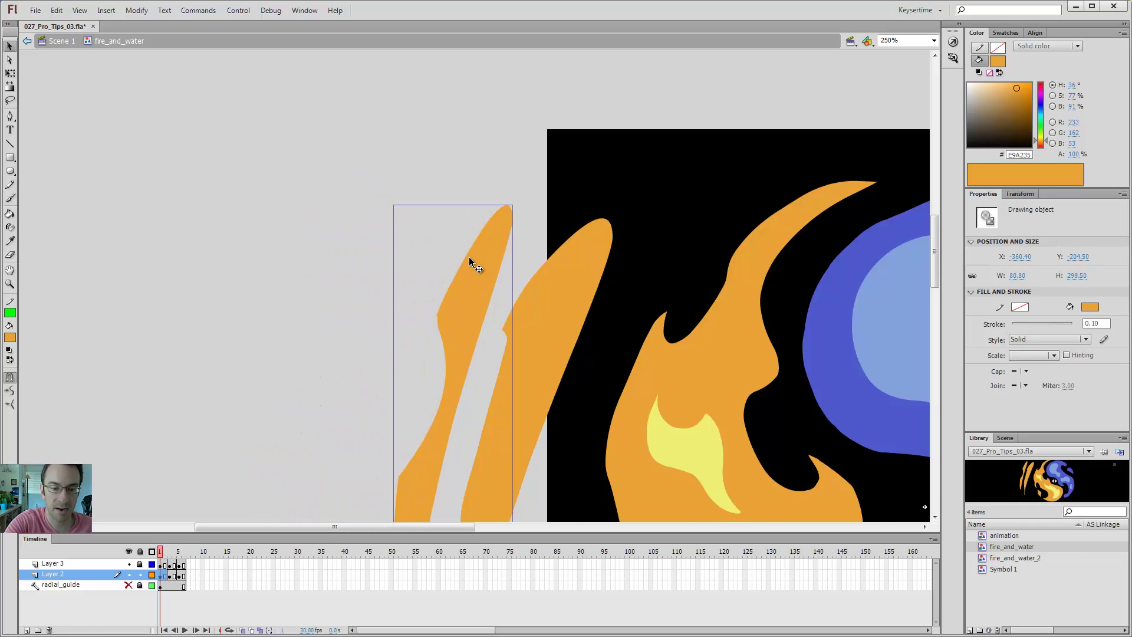
pyautogui.hotkey('ctrl', '-')
pyautogui.hotkey('ctrl', '-')
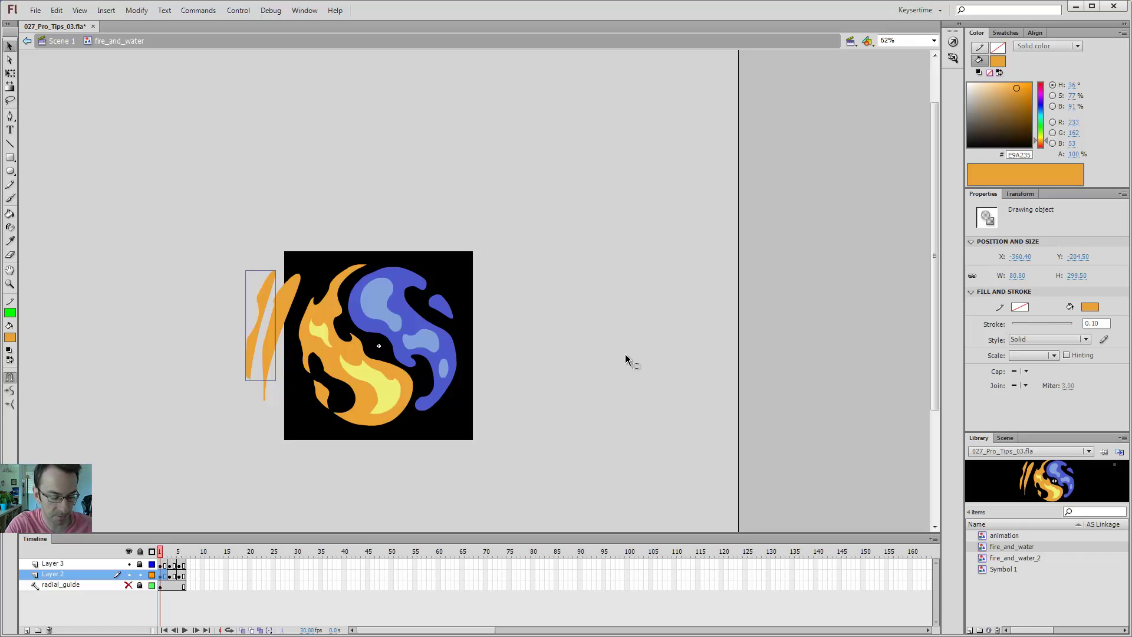
# Step: Break the drawing object apart into a plain shape, check the Brush options, and erase the lower tail of the neighboring stroke
pyautogui.hotkey('ctrl', 'b')
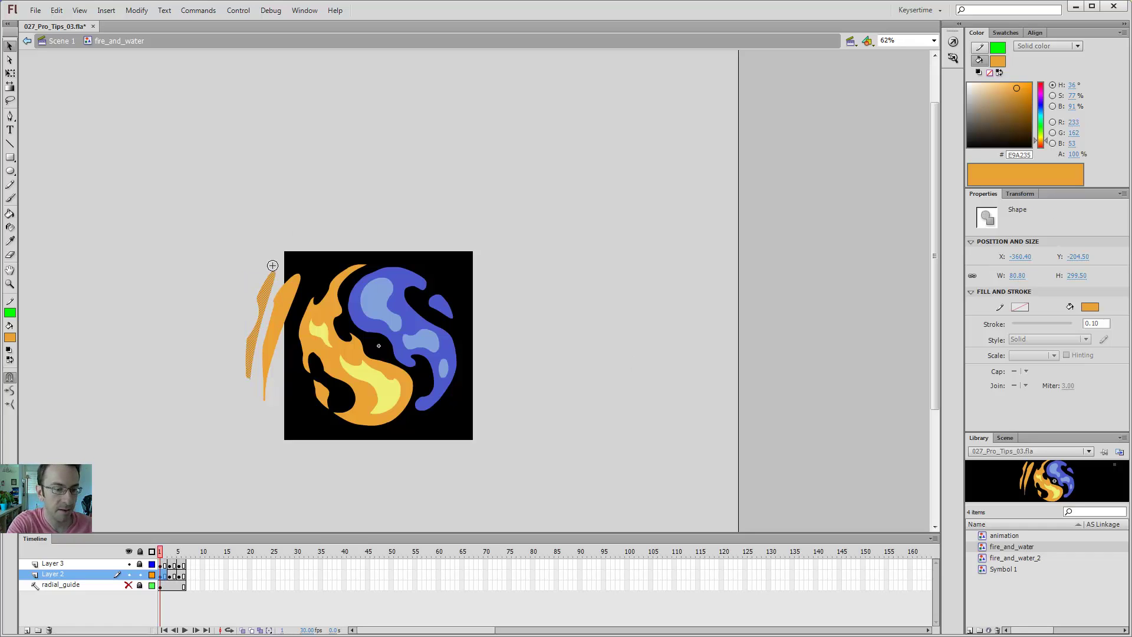
pyautogui.press('b')
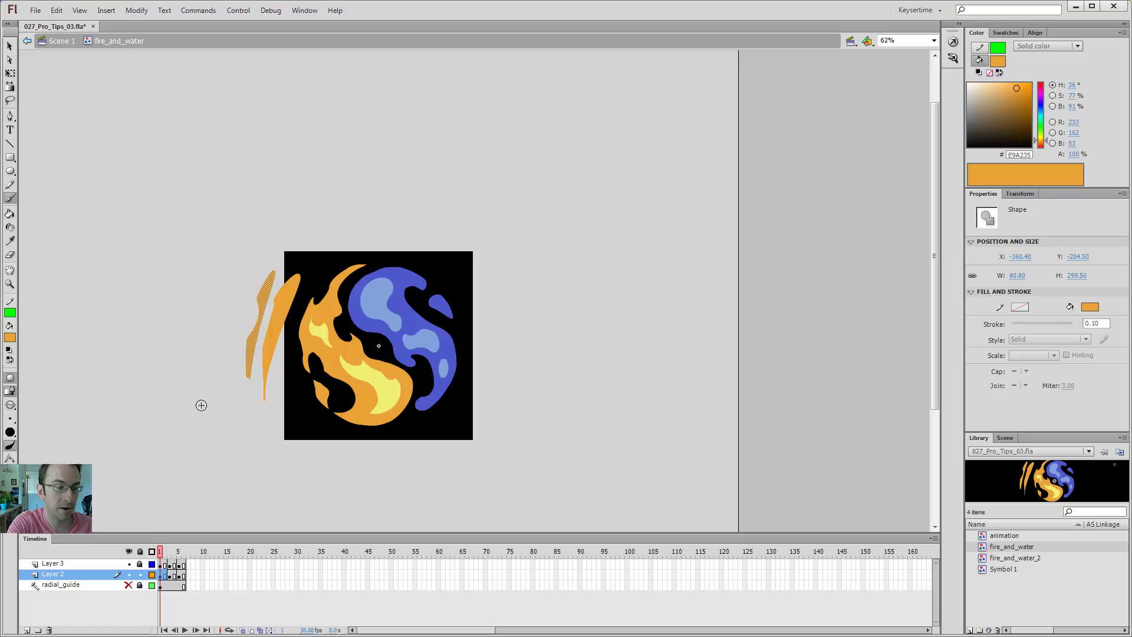
pyautogui.click(10, 391)
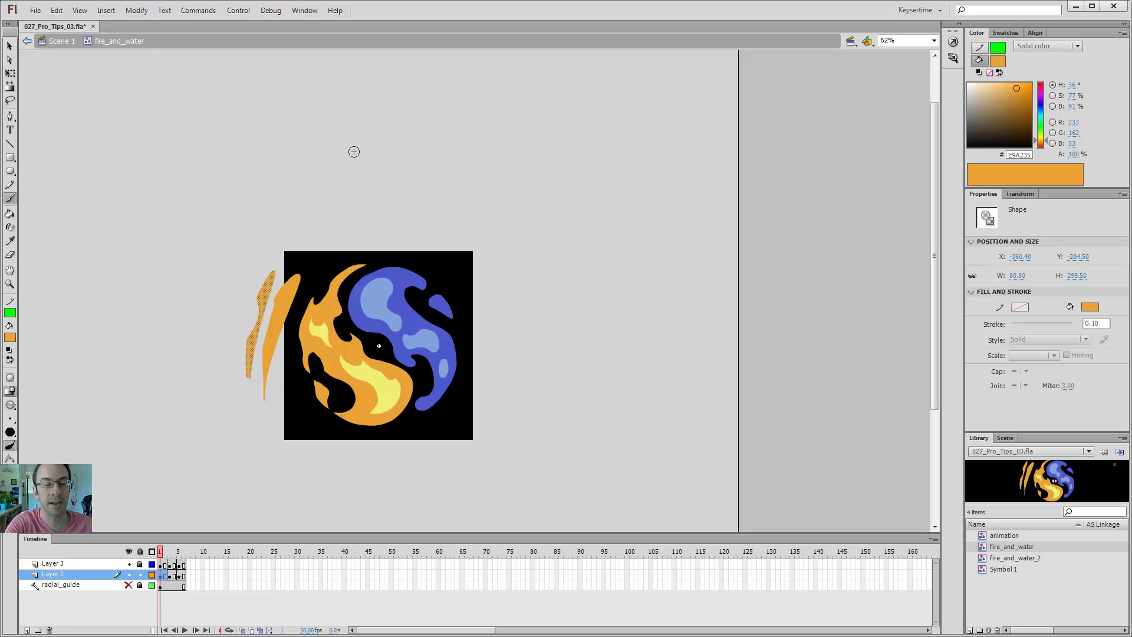
pyautogui.press('z')
pyautogui.click(301, 305)
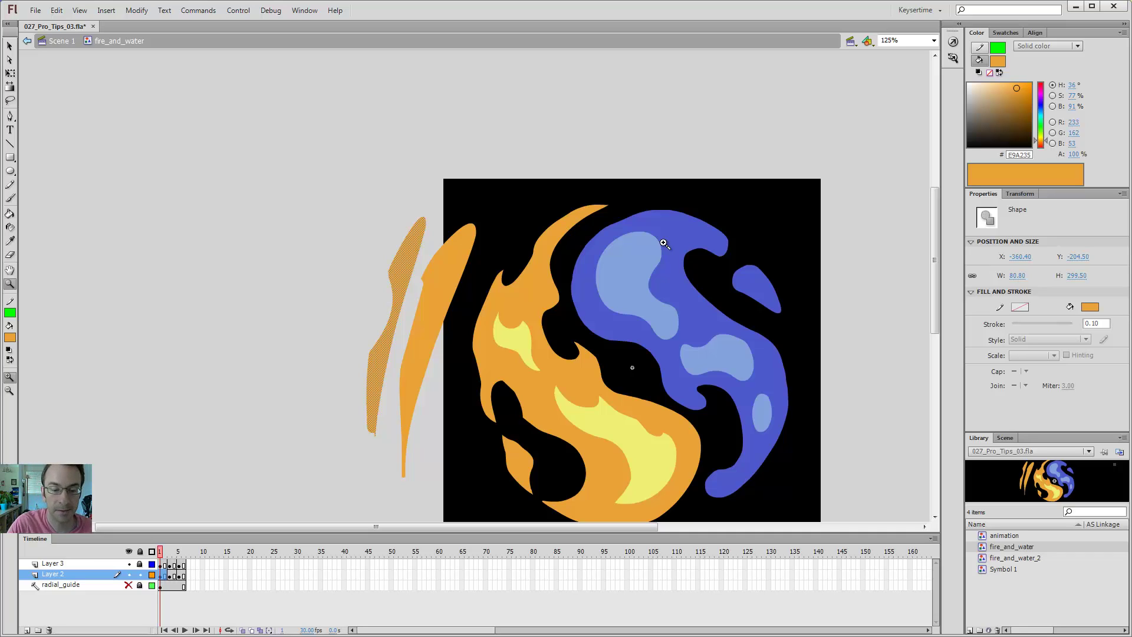
pyautogui.press('e')
pyautogui.hotkey('ctrl', 'shift', 'a')
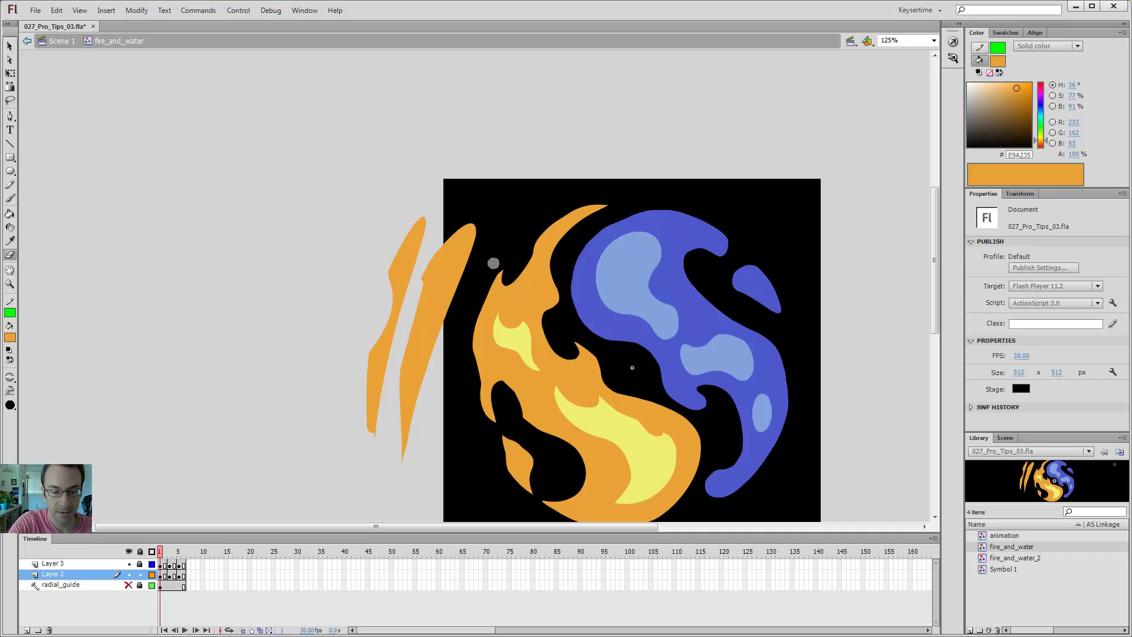
# Step: Group the two orange test strokes and move the group away from the stage to about X -451.6, Y -175.7
pyautogui.press('v')
pyautogui.click(435, 291)
pyautogui.keyDown('shift'); pyautogui.click(413, 266); pyautogui.keyUp('shift')
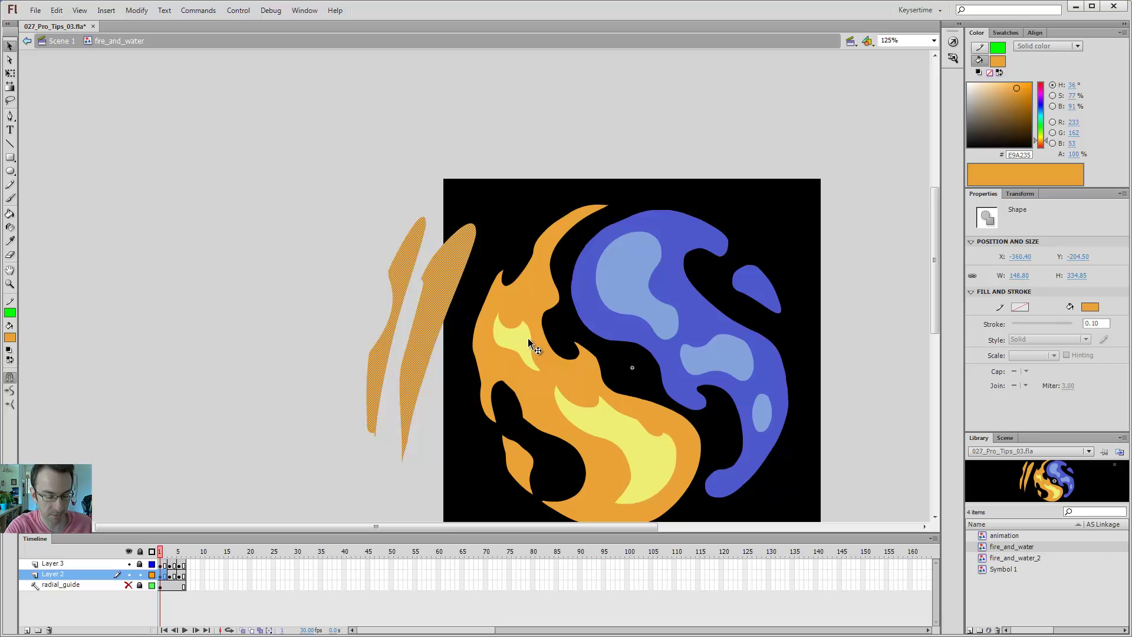
pyautogui.hotkey('ctrl', 'g')
pyautogui.moveTo(439, 299); pyautogui.dragTo(372, 321)
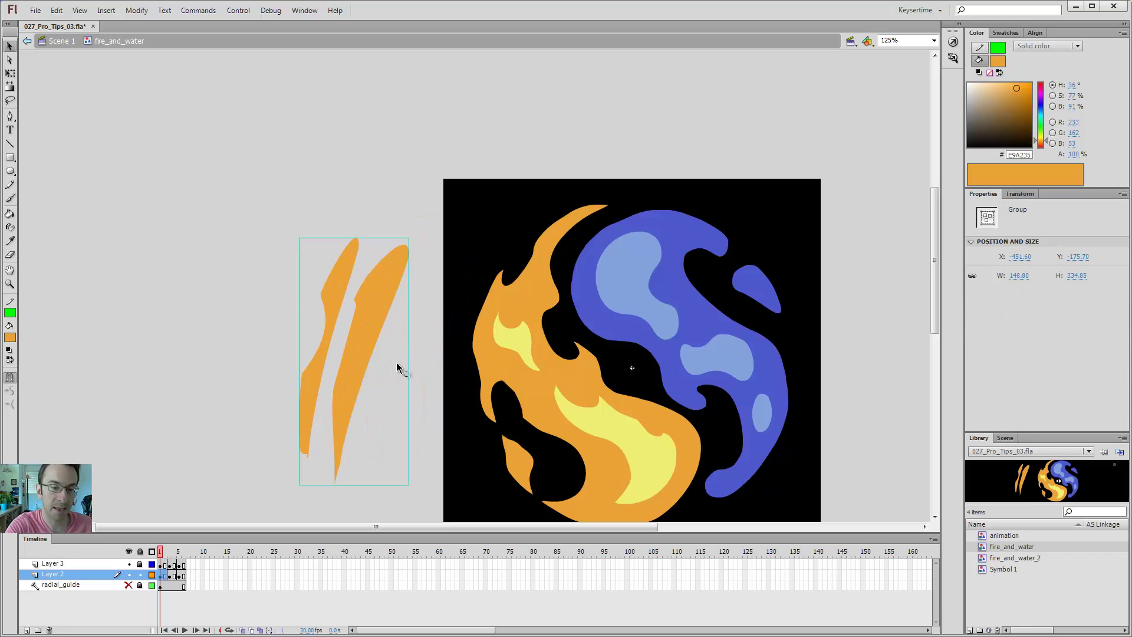
# Step: Try to erase part of the grouped strokes from outside the group, and reselect the group
pyautogui.press('e')
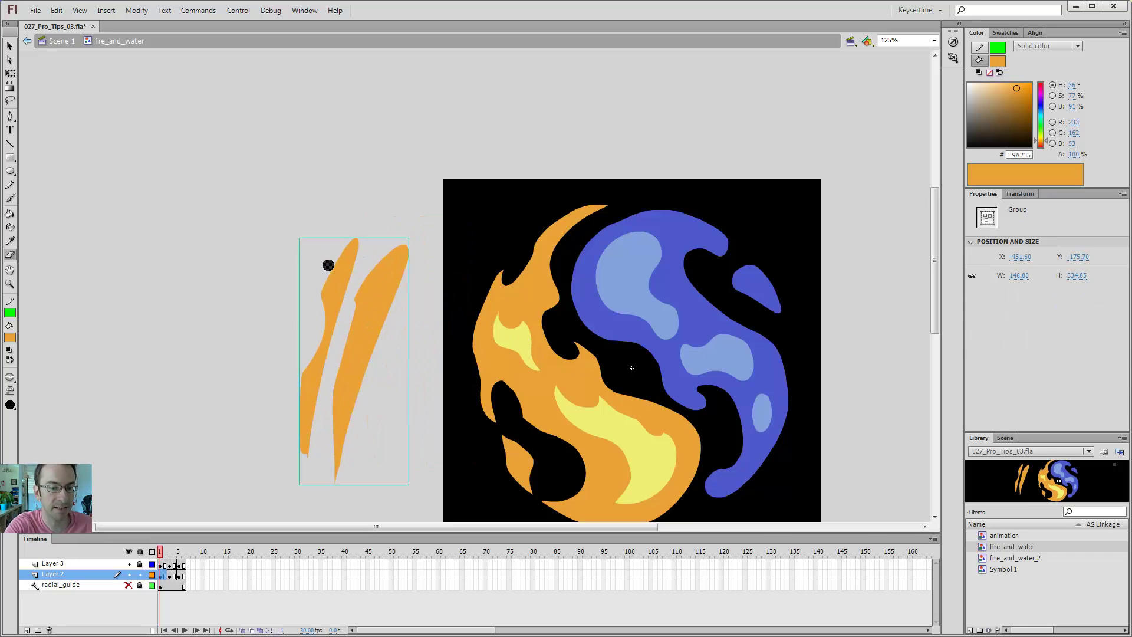
pyautogui.moveTo(331, 251)
pyautogui.mouseDown()
pyautogui.moveTo(291, 379)
pyautogui.moveTo(314, 388)
pyautogui.moveTo(361, 260)
pyautogui.moveTo(406, 267)
pyautogui.moveTo(361, 331)
pyautogui.moveTo(412, 212)
pyautogui.mouseUp()
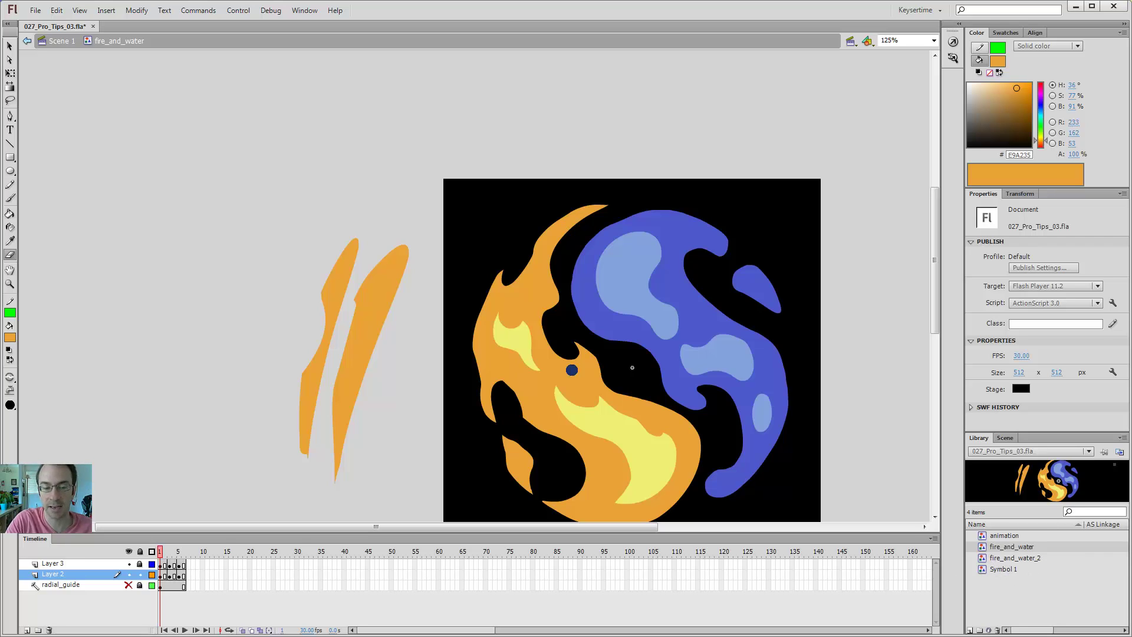
pyautogui.press('v')
pyautogui.click(375, 332)
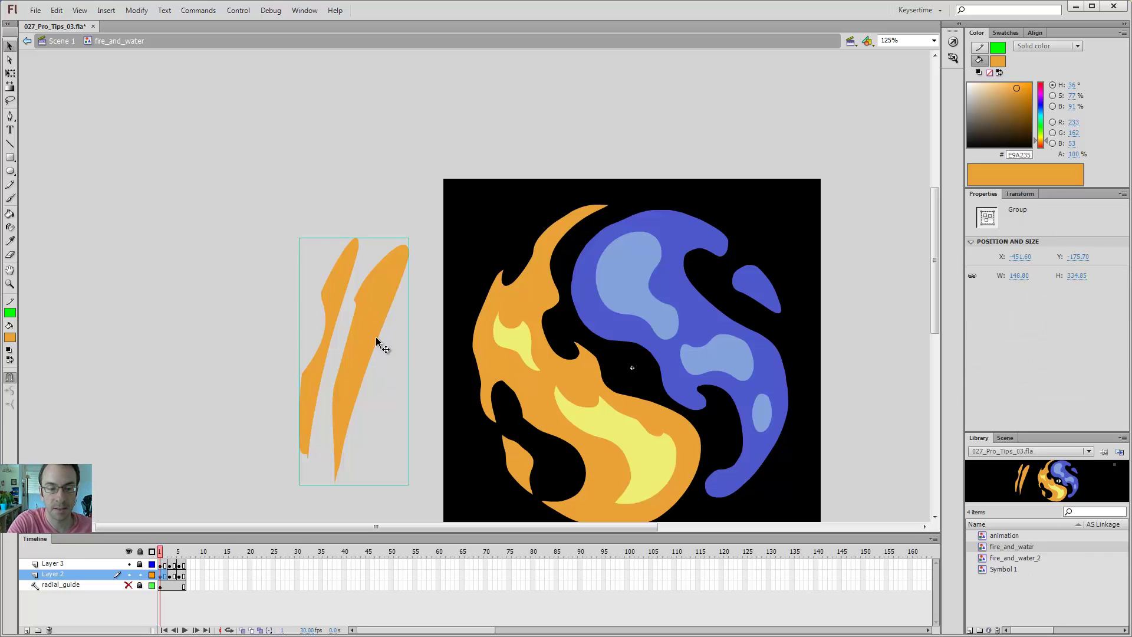
# Step: Open the group for editing and erase sections from the edges of the wider stroke
pyautogui.doubleClick(368, 311)
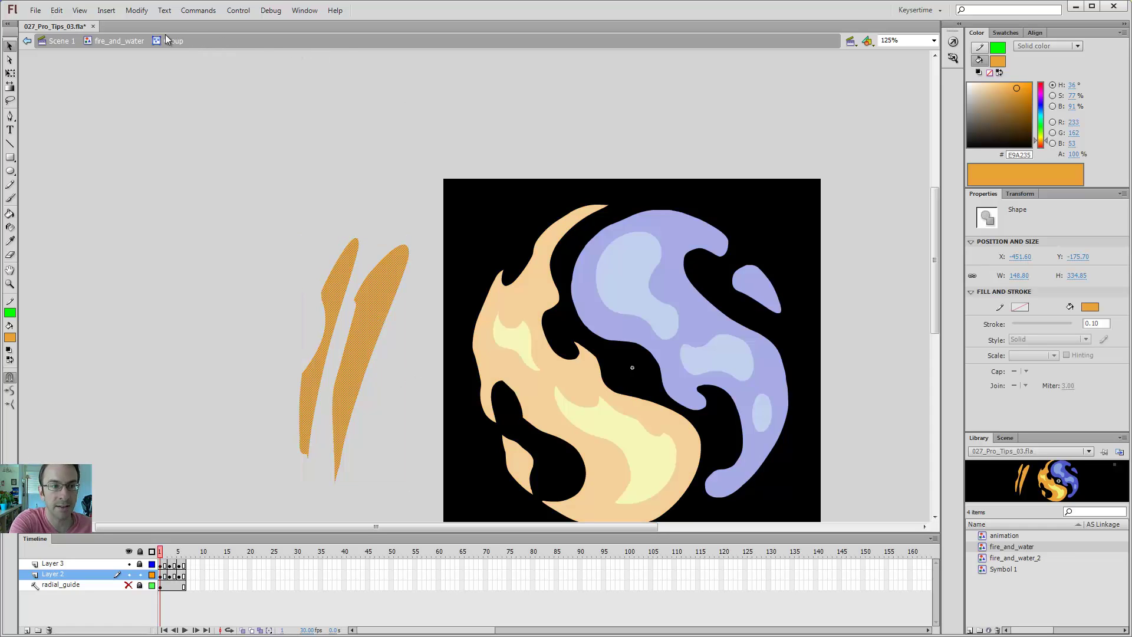
pyautogui.press('e')
pyautogui.moveTo(370, 383); pyautogui.dragTo(395, 310)
pyautogui.moveTo(375, 349)
pyautogui.mouseDown()
pyautogui.moveTo(395, 299)
pyautogui.moveTo(389, 235)
pyautogui.moveTo(351, 319)
pyautogui.moveTo(356, 363)
pyautogui.mouseUp()
pyautogui.moveTo(394, 254); pyautogui.dragTo(398, 278)
# Step: Leave the group's editing level and delete the group of test strokes
pyautogui.press('v')
pyautogui.doubleClick(427, 296)
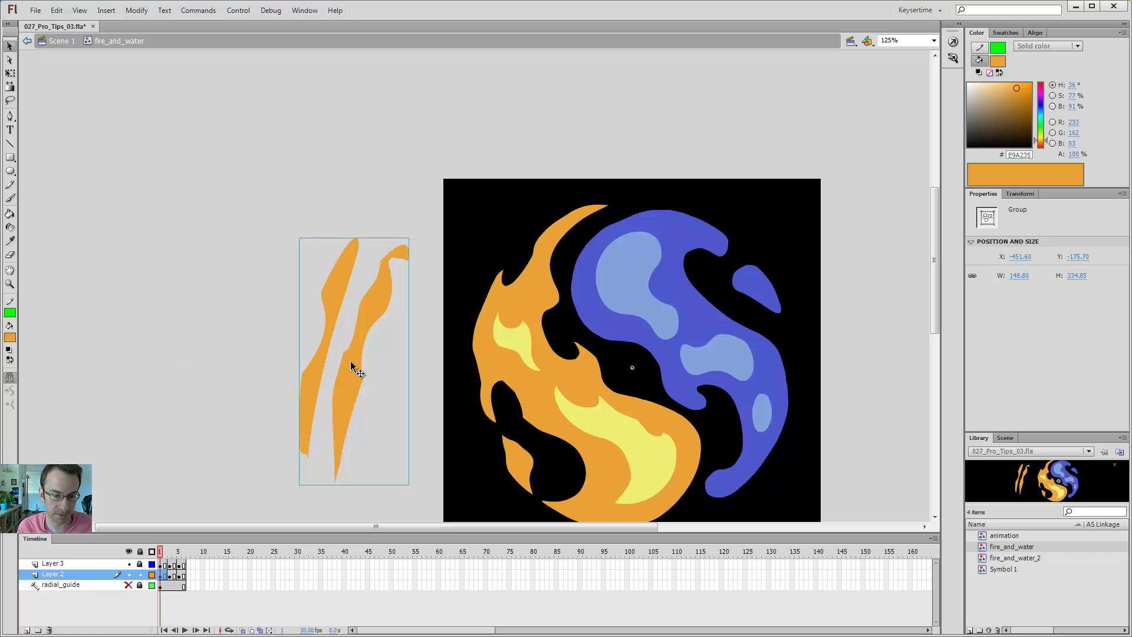
pyautogui.press('Delete')
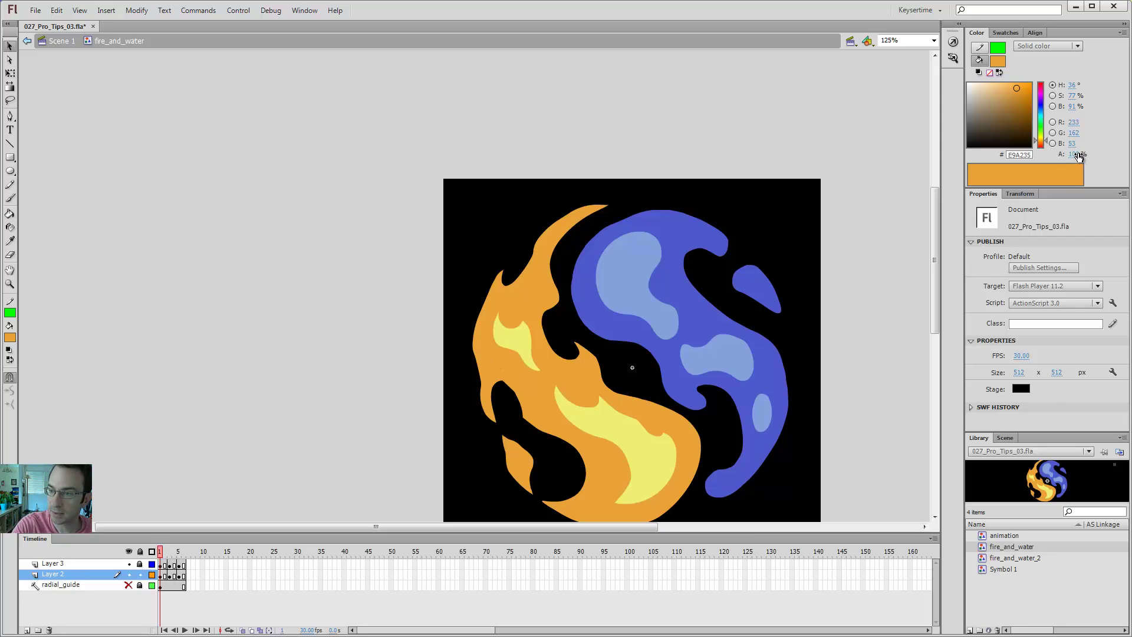
# Step: Set the Brush's orange fill to 50% alpha and enable Object Drawing
pyautogui.press('b')
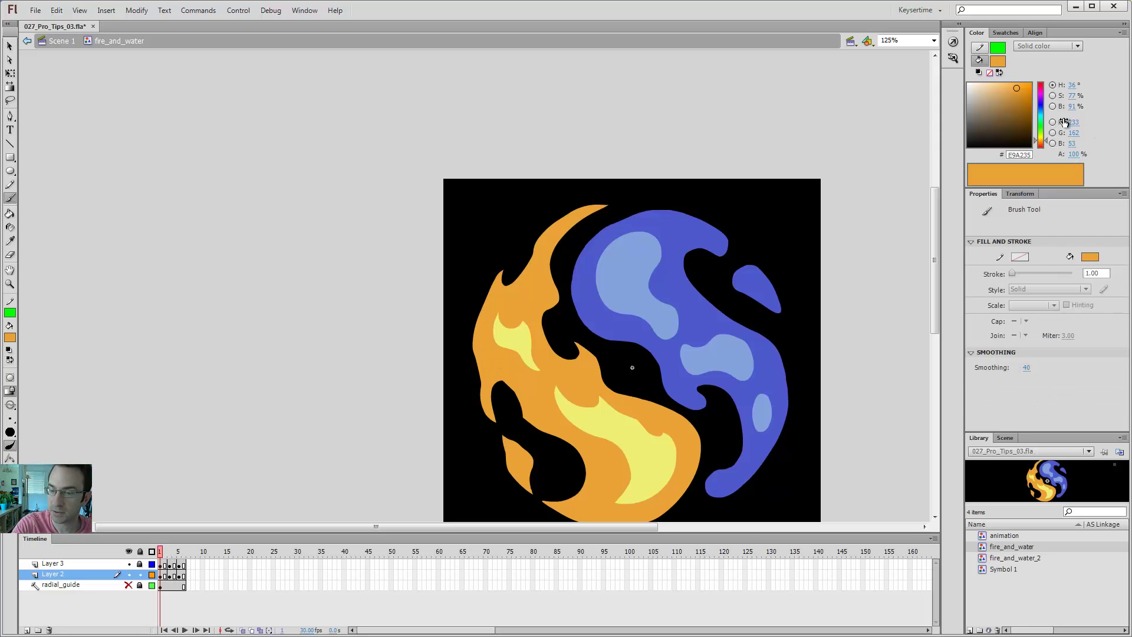
pyautogui.click(1073, 154)
pyautogui.write('50')
pyautogui.press('Return')
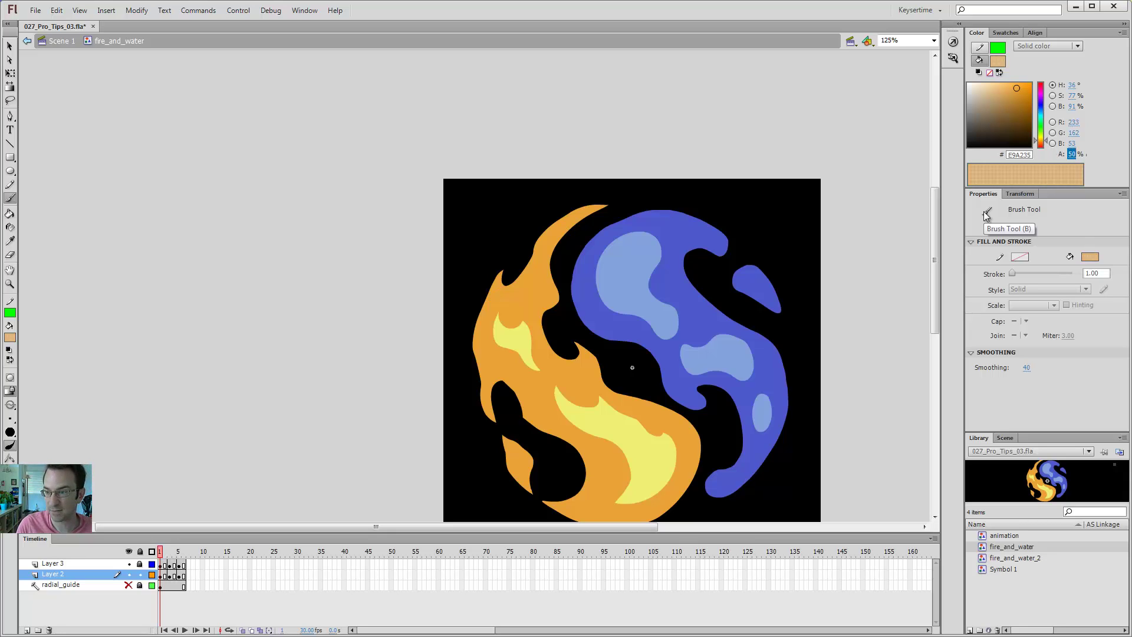
pyautogui.click(10, 377)
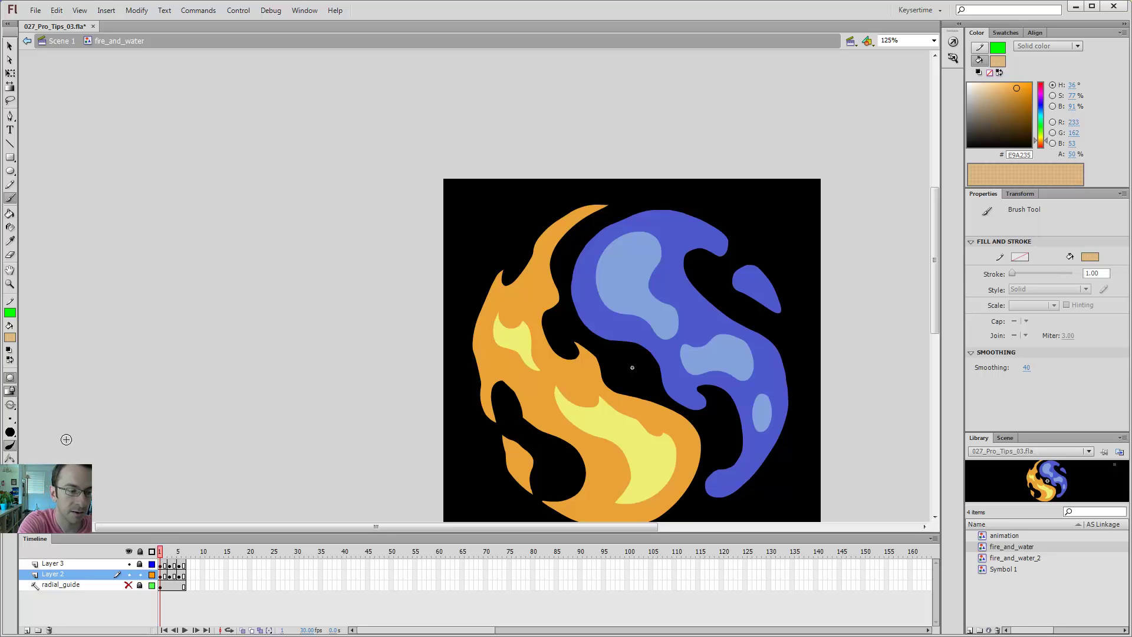
# Step: Paint a bundle of crossing semi-transparent orange strokes beside the stage as separate drawing objects
pyautogui.moveTo(378, 336); pyautogui.dragTo(440, 224)
pyautogui.moveTo(392, 313)
pyautogui.mouseDown()
pyautogui.moveTo(408, 250)
pyautogui.moveTo(406, 326)
pyautogui.moveTo(397, 309)
pyautogui.moveTo(424, 252)
pyautogui.moveTo(393, 314)
pyautogui.moveTo(396, 291)
pyautogui.moveTo(429, 251)
pyautogui.moveTo(386, 336)
pyautogui.mouseUp()
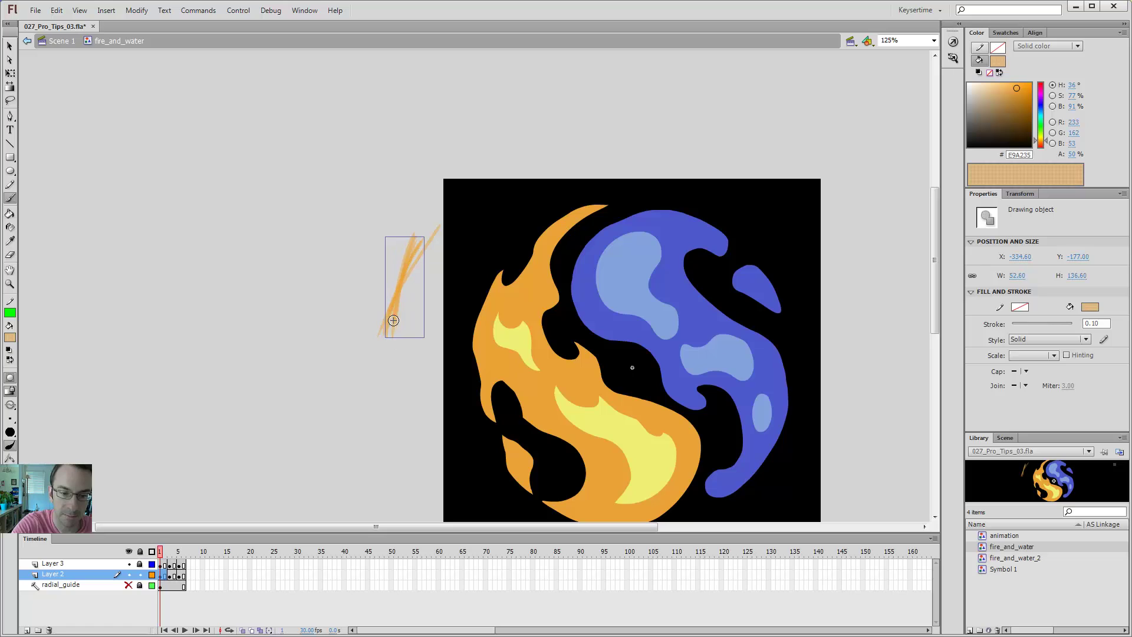
pyautogui.moveTo(412, 242)
pyautogui.mouseDown()
pyautogui.moveTo(401, 333)
pyautogui.moveTo(407, 233)
pyautogui.mouseUp()
pyautogui.moveTo(416, 342)
pyautogui.mouseDown()
pyautogui.moveTo(401, 233)
pyautogui.moveTo(404, 334)
pyautogui.moveTo(393, 231)
pyautogui.moveTo(413, 345)
pyautogui.moveTo(421, 236)
pyautogui.moveTo(383, 339)
pyautogui.moveTo(423, 230)
pyautogui.mouseUp()
# Step: Examine up close how the opacity builds up where the translucent strokes overlap, and return to the Brush
pyautogui.press('z')
pyautogui.click(412, 287)
pyautogui.click(484, 277)
pyautogui.press('v')
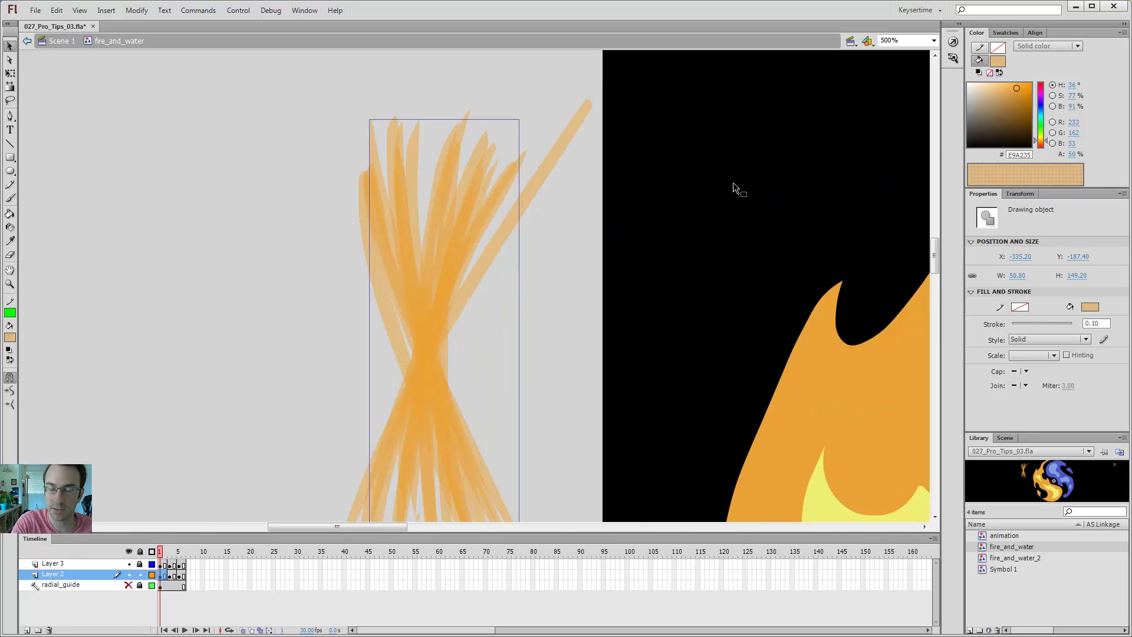
pyautogui.click(469, 348)
pyautogui.hotkey('ctrl', '-')
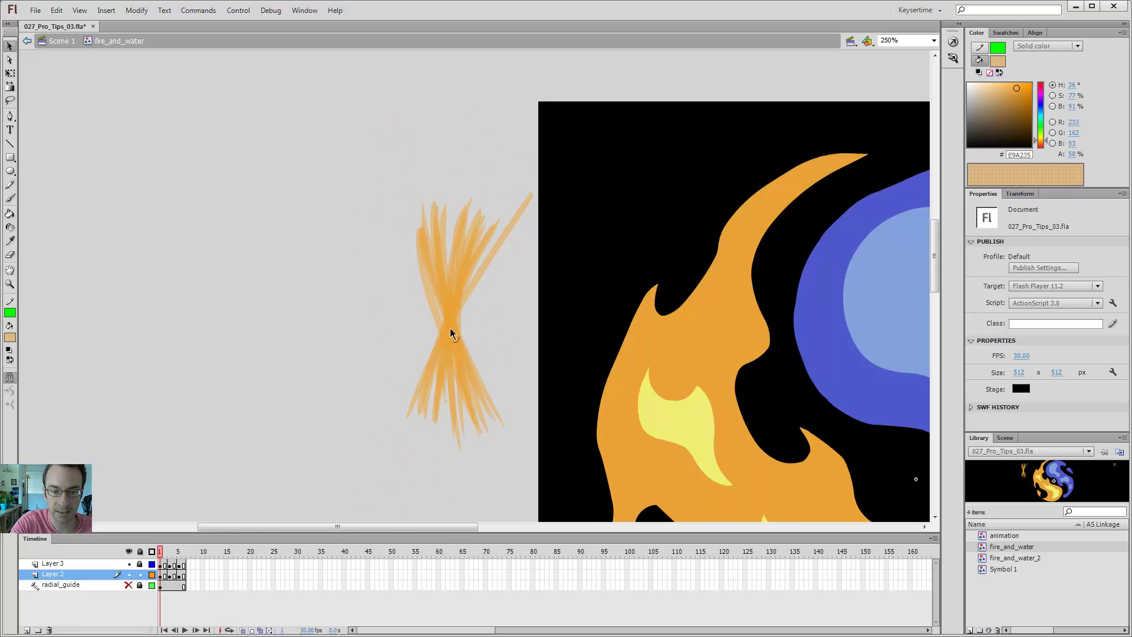
pyautogui.press('z')
pyautogui.click(467, 302)
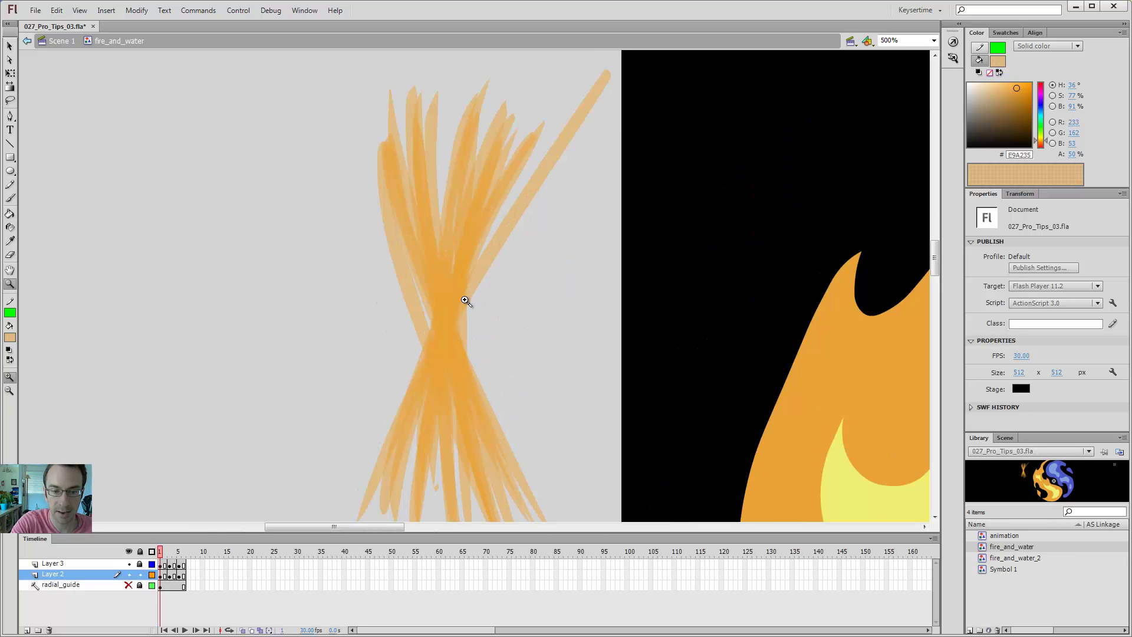
pyautogui.hotkey('ctrl', '-')
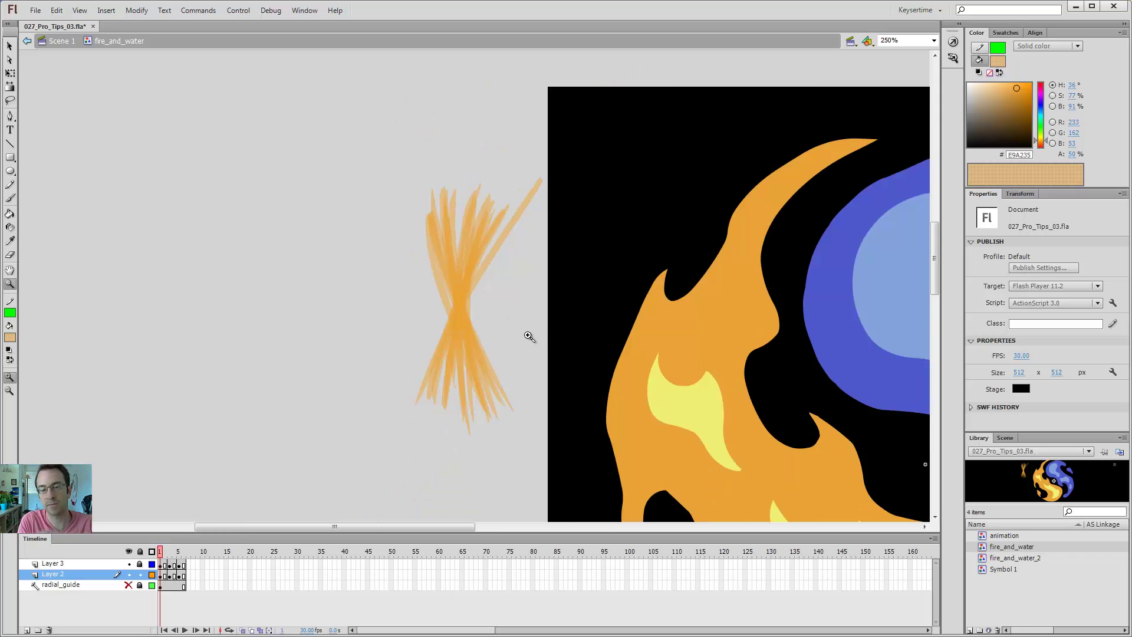
pyautogui.press('b')
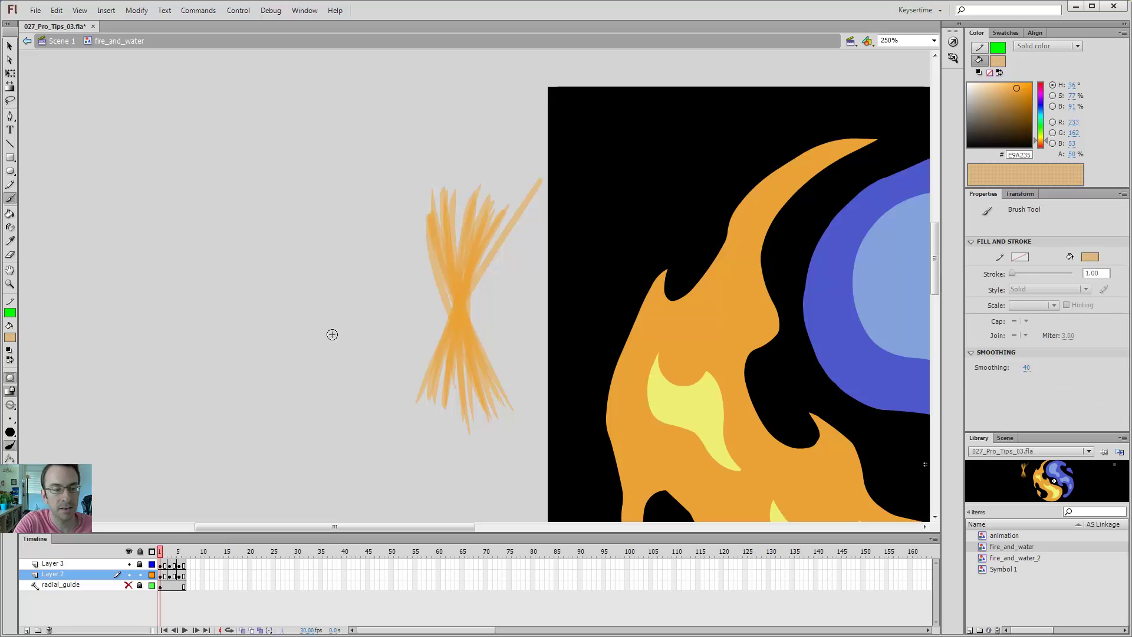
# Step: Enlarge the Brush and paint several overlapping semi-transparent orange blobs beside the bundle of crossing strokes
pyautogui.click(12, 419)
pyautogui.click(35, 458)
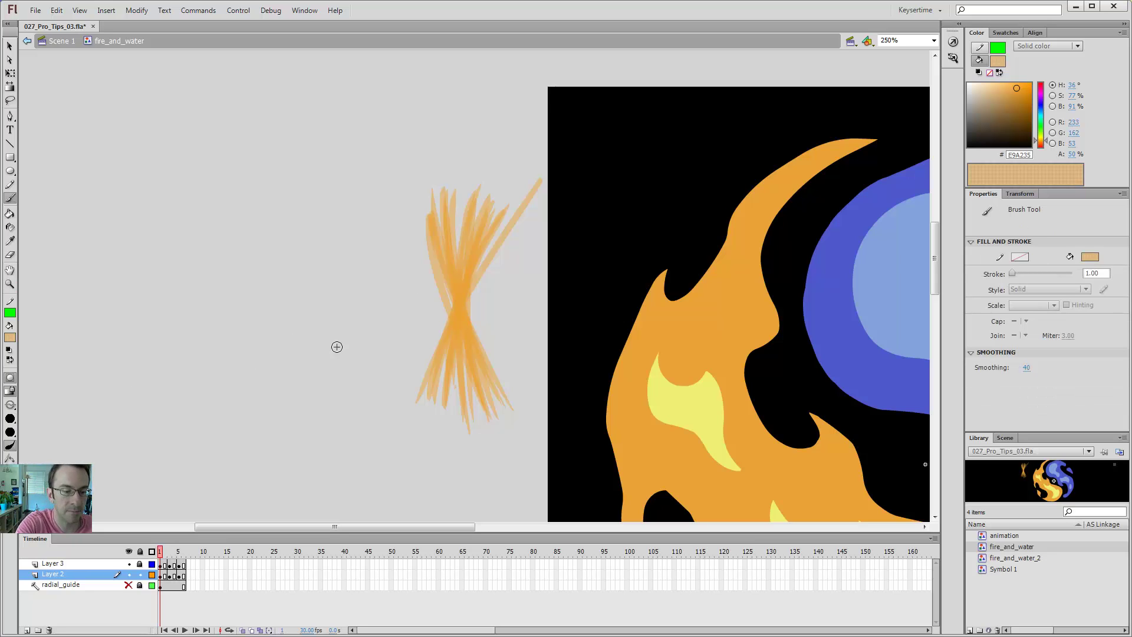
pyautogui.moveTo(345, 390)
pyautogui.mouseDown()
pyautogui.moveTo(345, 312)
pyautogui.moveTo(371, 355)
pyautogui.moveTo(336, 352)
pyautogui.moveTo(354, 392)
pyautogui.moveTo(364, 361)
pyautogui.moveTo(349, 342)
pyautogui.moveTo(356, 351)
pyautogui.moveTo(361, 340)
pyautogui.moveTo(374, 357)
pyautogui.moveTo(343, 368)
pyautogui.moveTo(362, 389)
pyautogui.mouseUp()
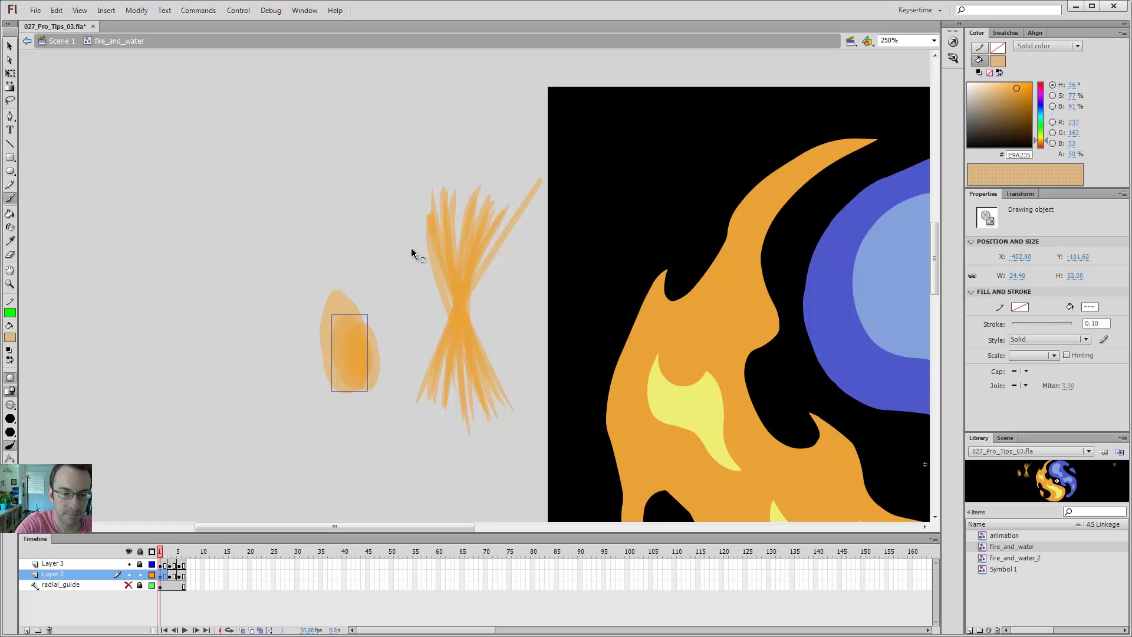
# Step: Examine up close how the opacity builds up where the overlapping orange blobs and the crossing strokes intersect
pyautogui.hotkey('ctrl', '-')
pyautogui.press('v')
pyautogui.click(428, 300)
pyautogui.press('z')
pyautogui.click(437, 315)
pyautogui.click(467, 242)
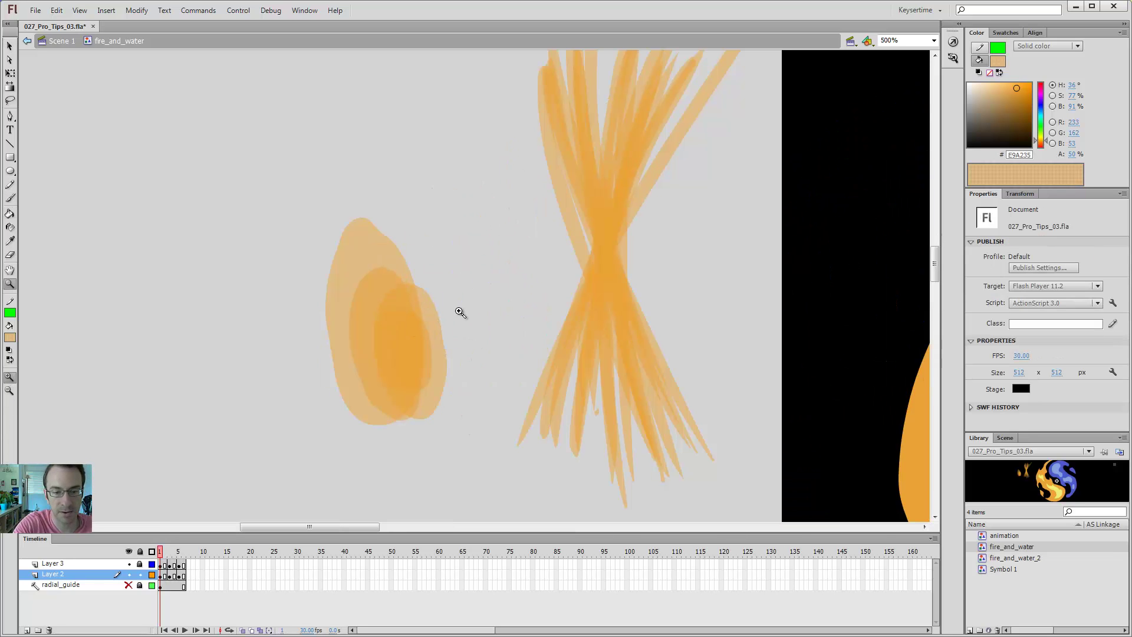
pyautogui.press('v')
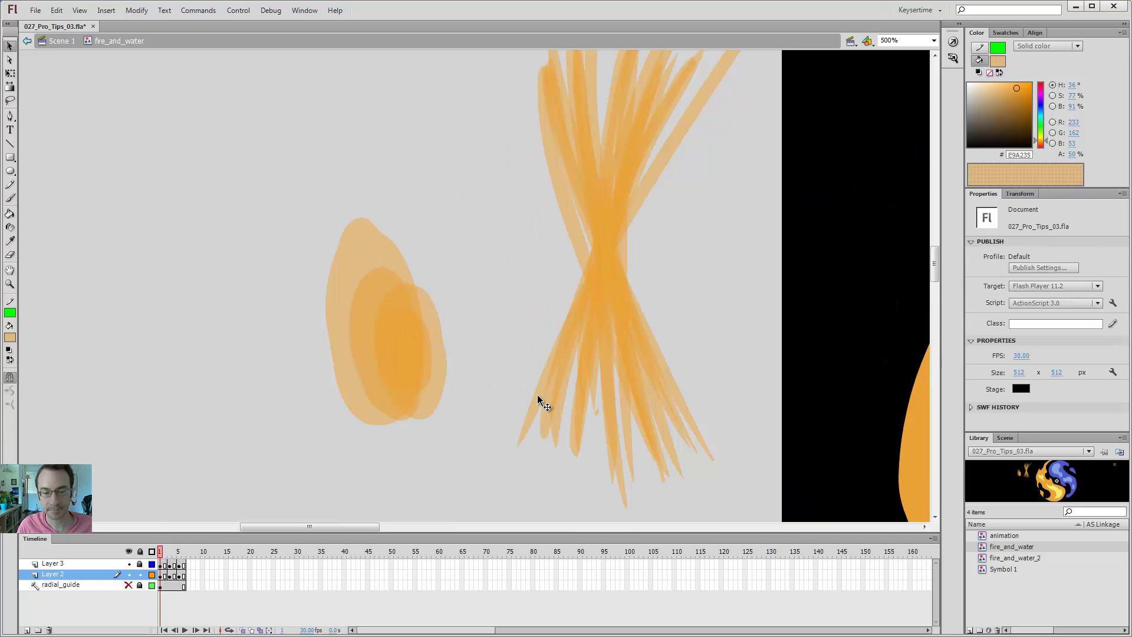
pyautogui.hotkey('ctrl', '-')
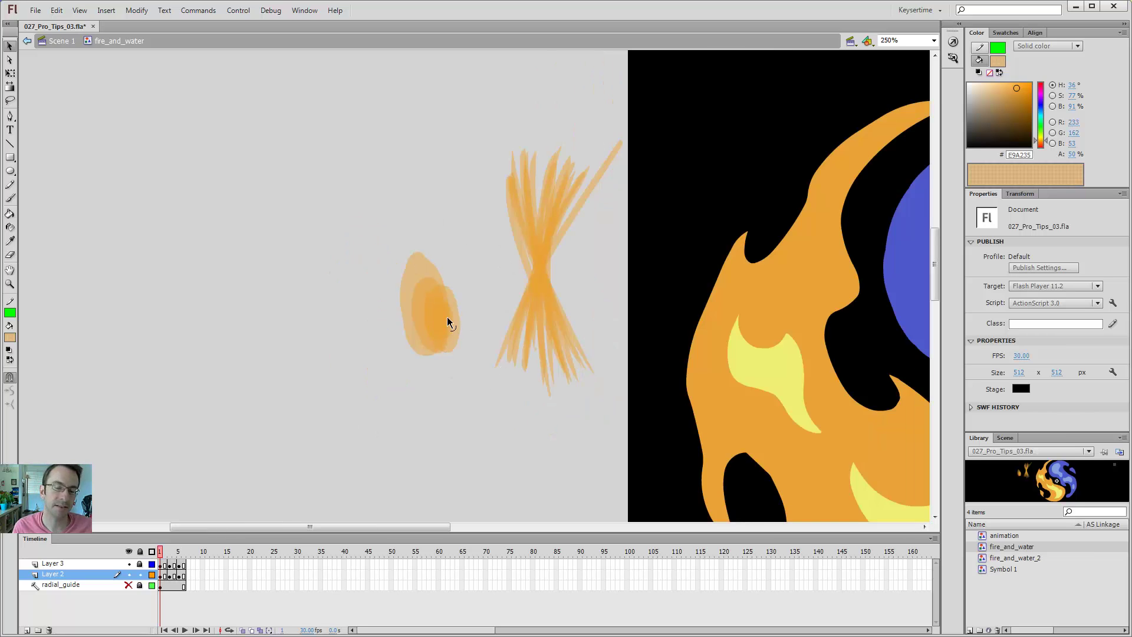
pyautogui.hotkey('ctrl', '-')
# Step: Delete all the semi-transparent orange test blobs and strokes beside the stage
pyautogui.press('z')
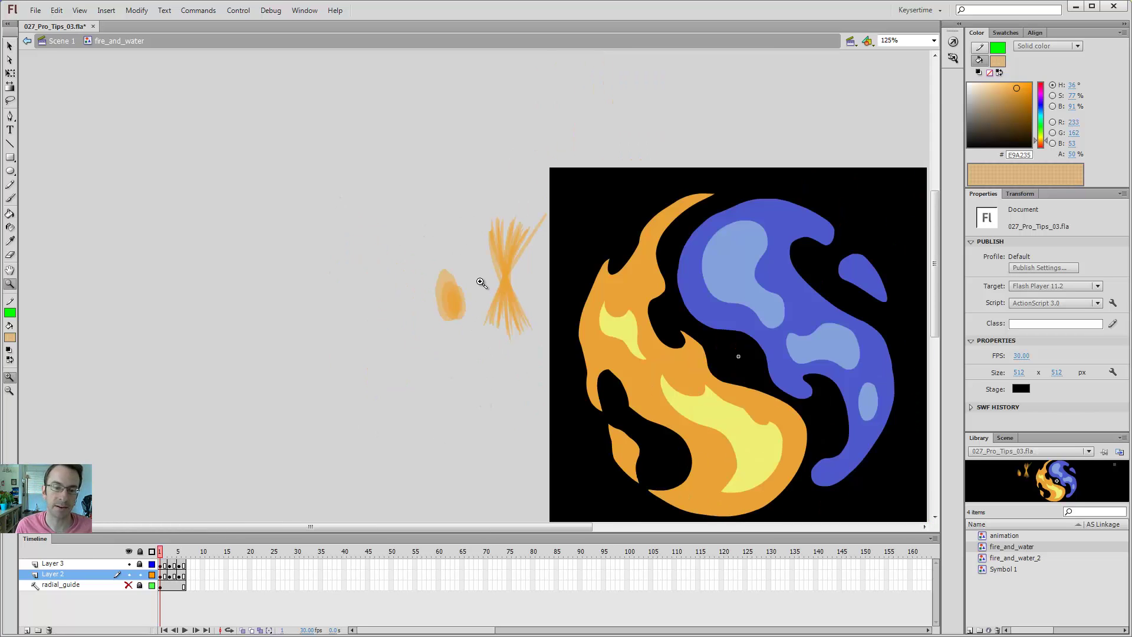
pyautogui.click(482, 277)
pyautogui.press('v')
pyautogui.hotkey('ctrl', 'a')
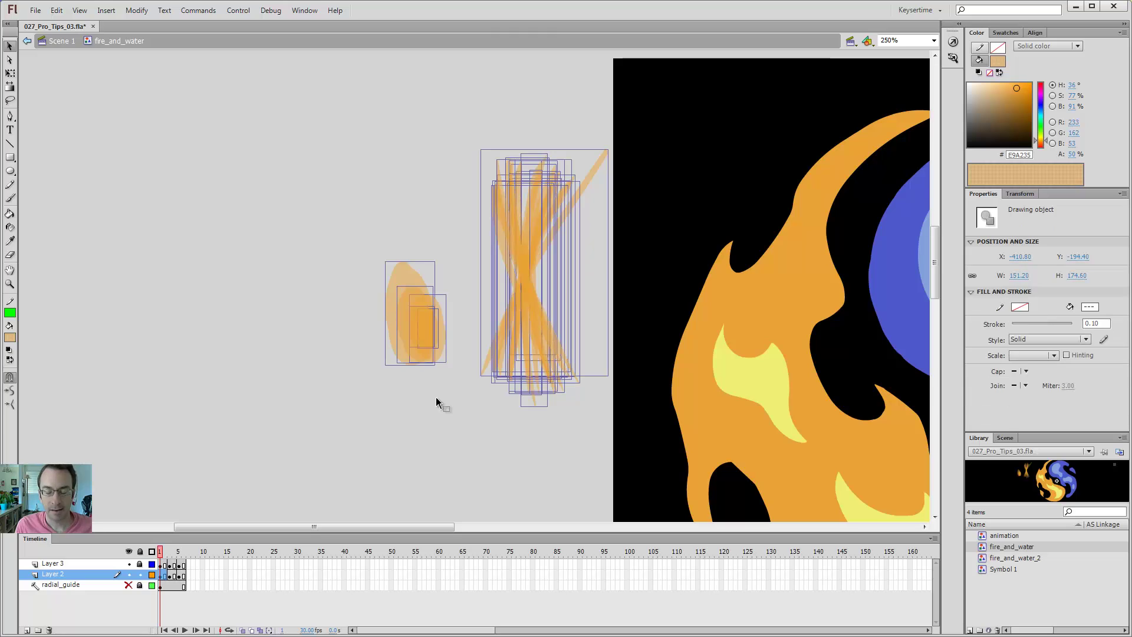
pyautogui.press('Delete')
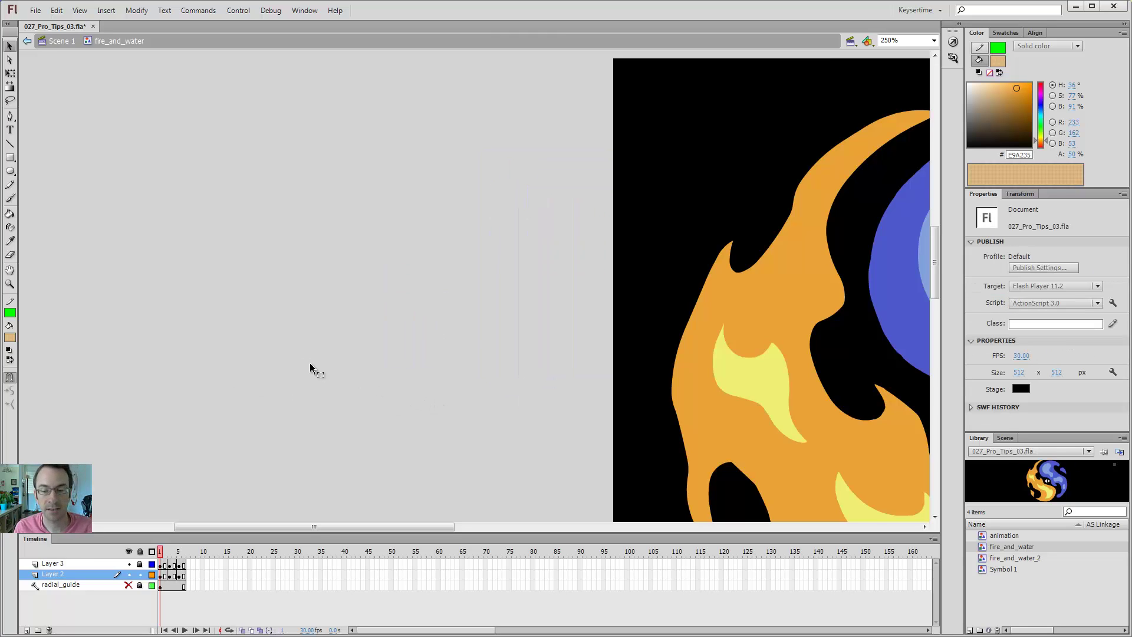
pyautogui.hotkey('ctrl', '-')
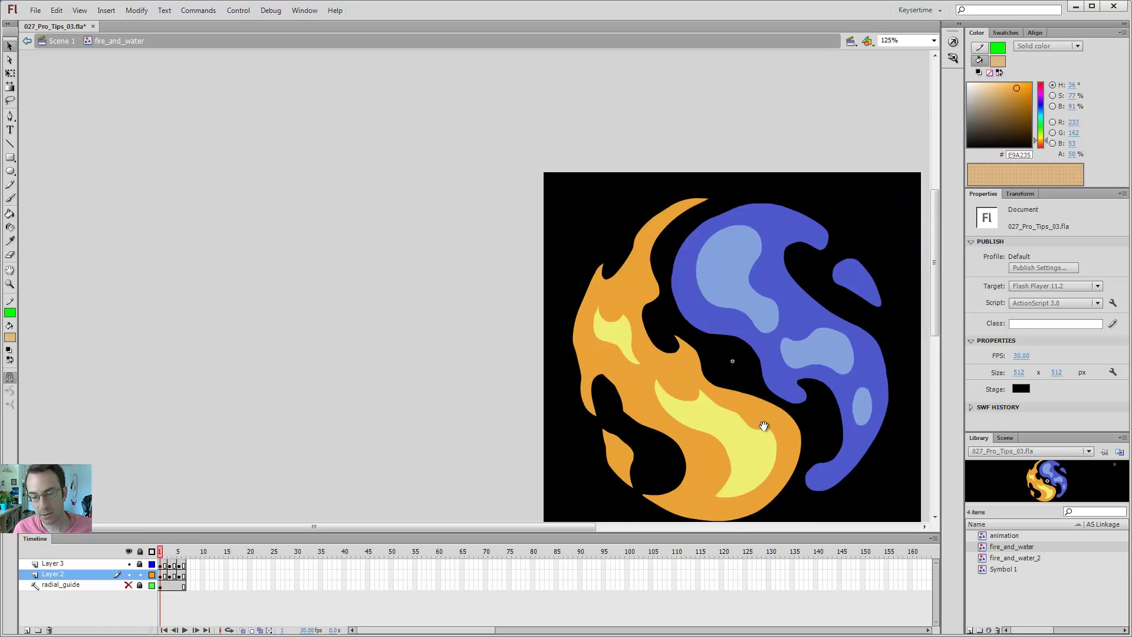